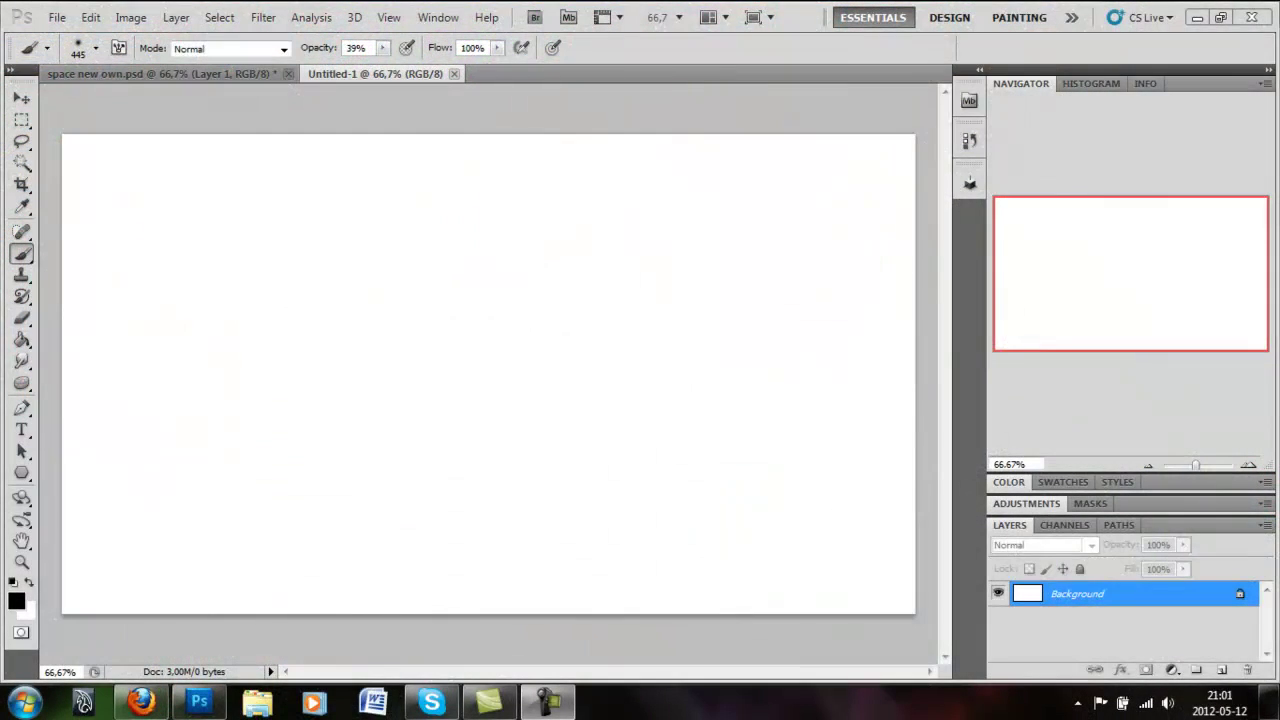
Step: Unlock the Background by converting it into an editable layer named Layer 0
double_click(1077, 593)
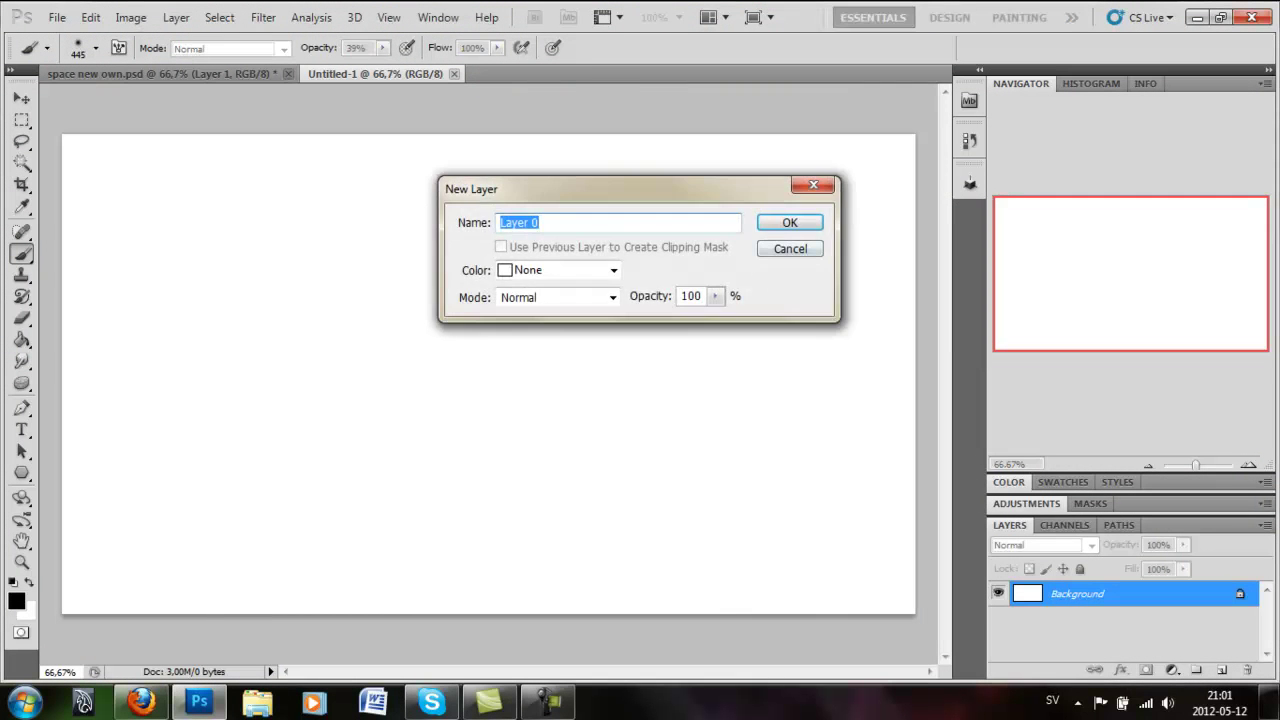
key("Return")
left_click(22, 340)
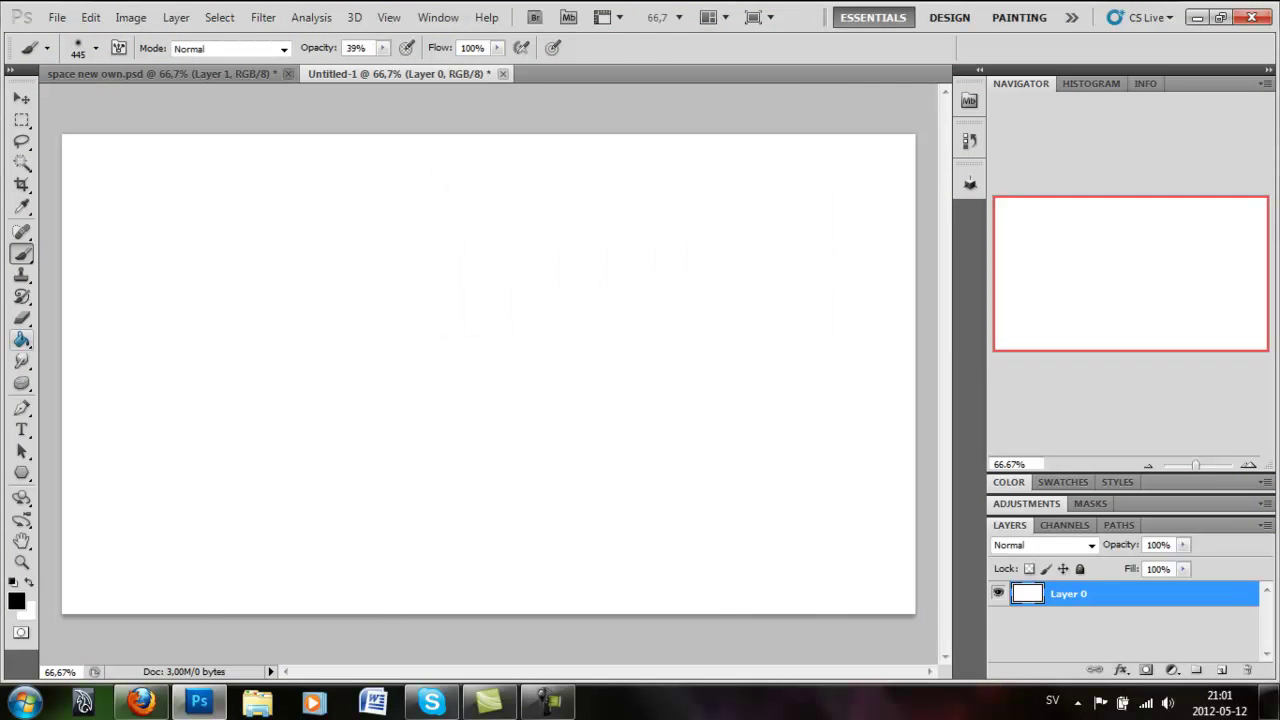
Step: Fill the canvas black and apply Difference Clouds three times for a veined texture
left_click(300, 300)
left_click(263, 17)
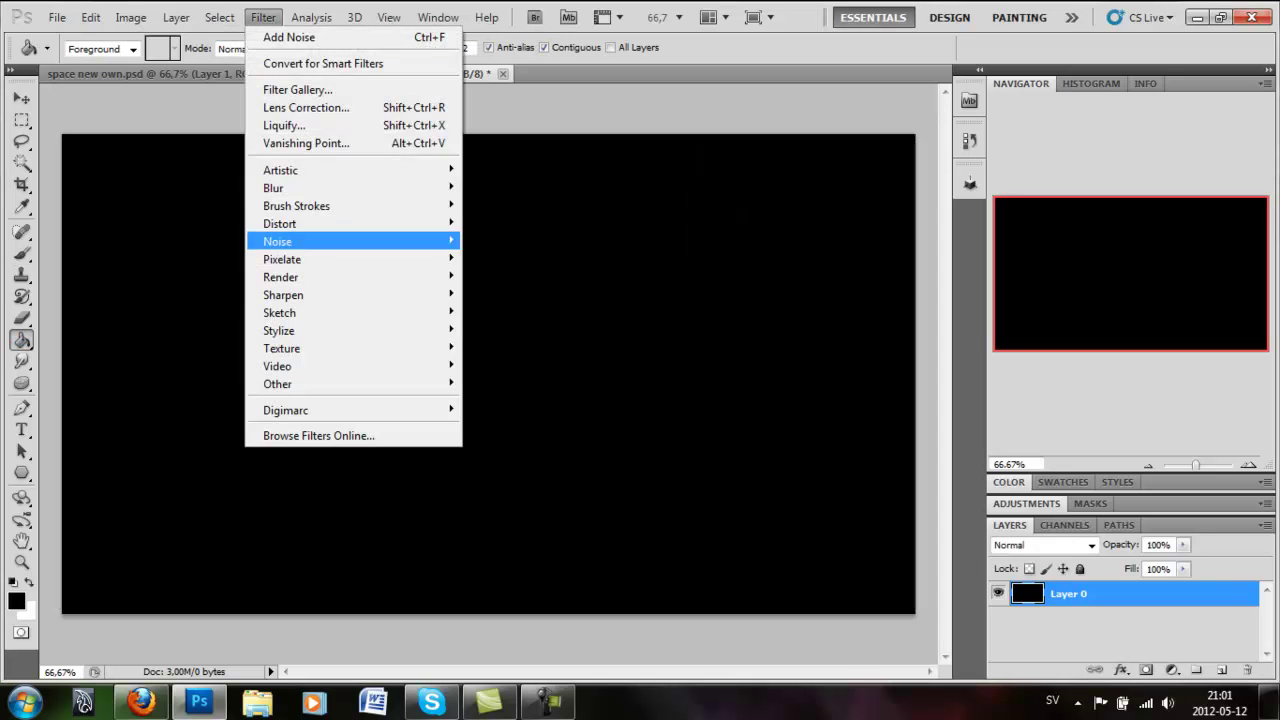
left_click(520, 294)
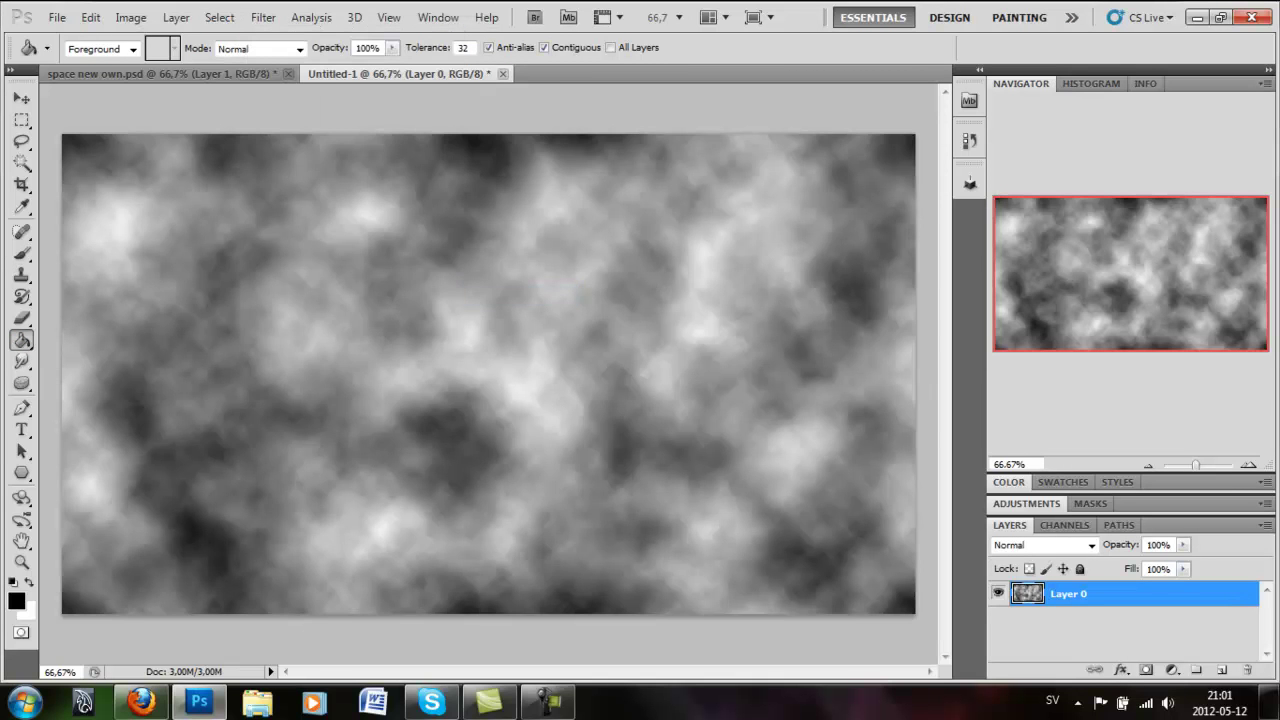
left_click(263, 17)
left_click(320, 34)
left_click(263, 17)
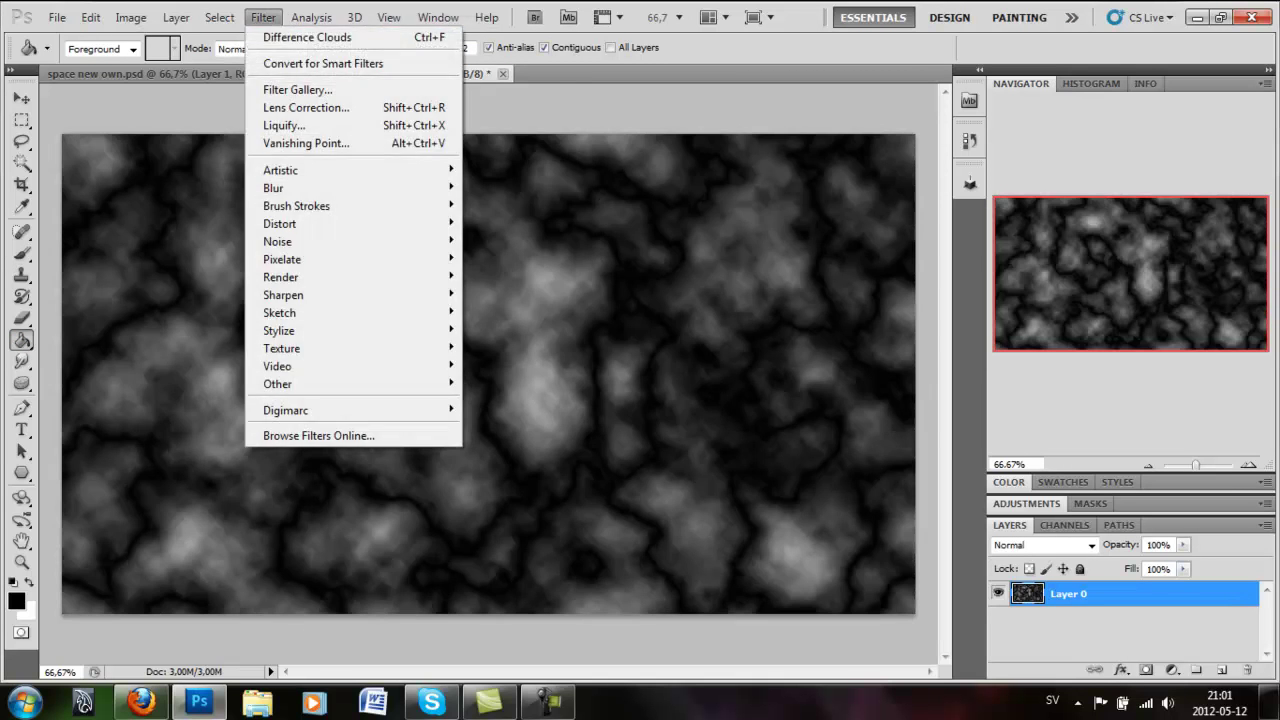
left_click(320, 34)
Step: Apply Plastic Wrap with Highlight Strength 12, Detail 5 and Smoothness 15
left_click(263, 17)
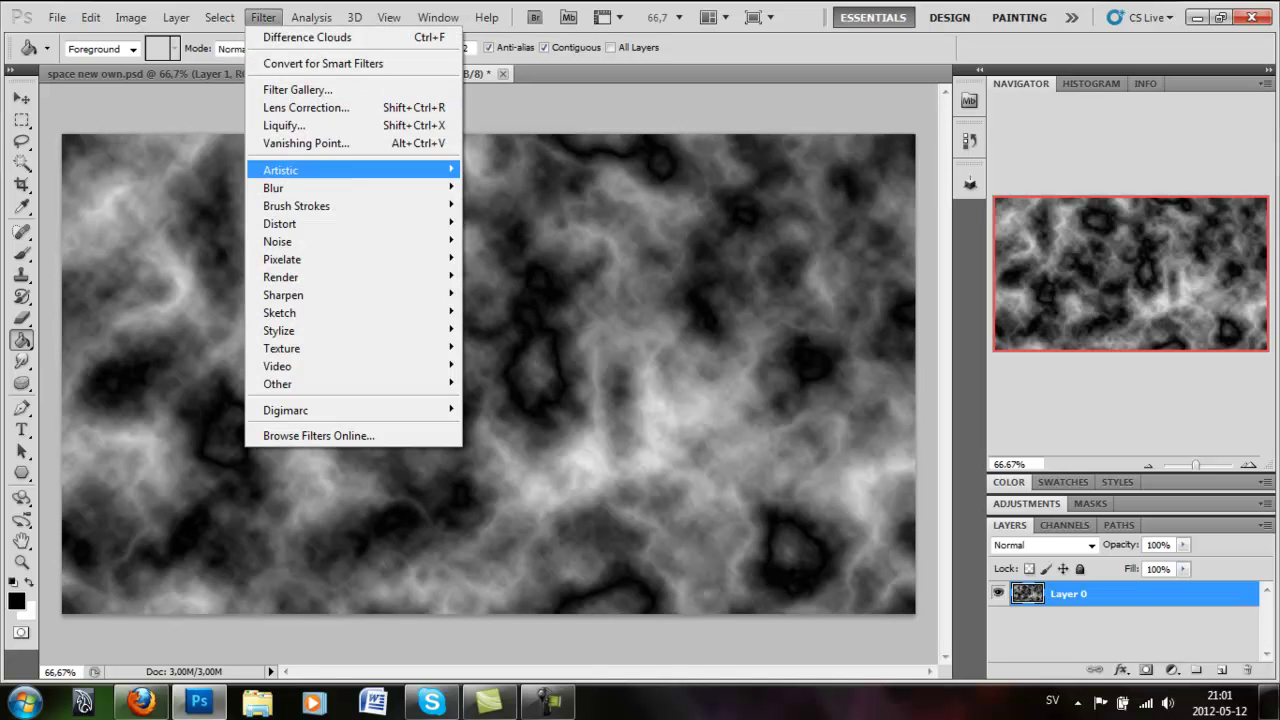
left_click(512, 311)
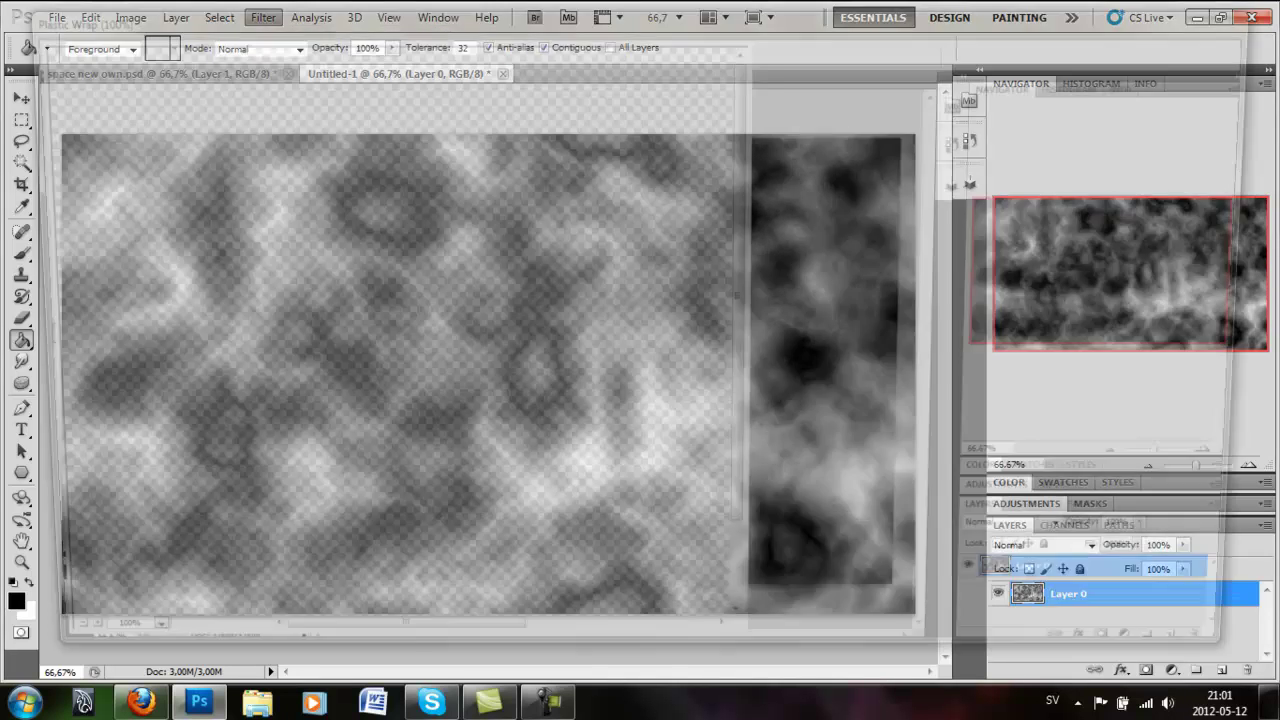
left_click_drag(1150, 158, 1122, 158)
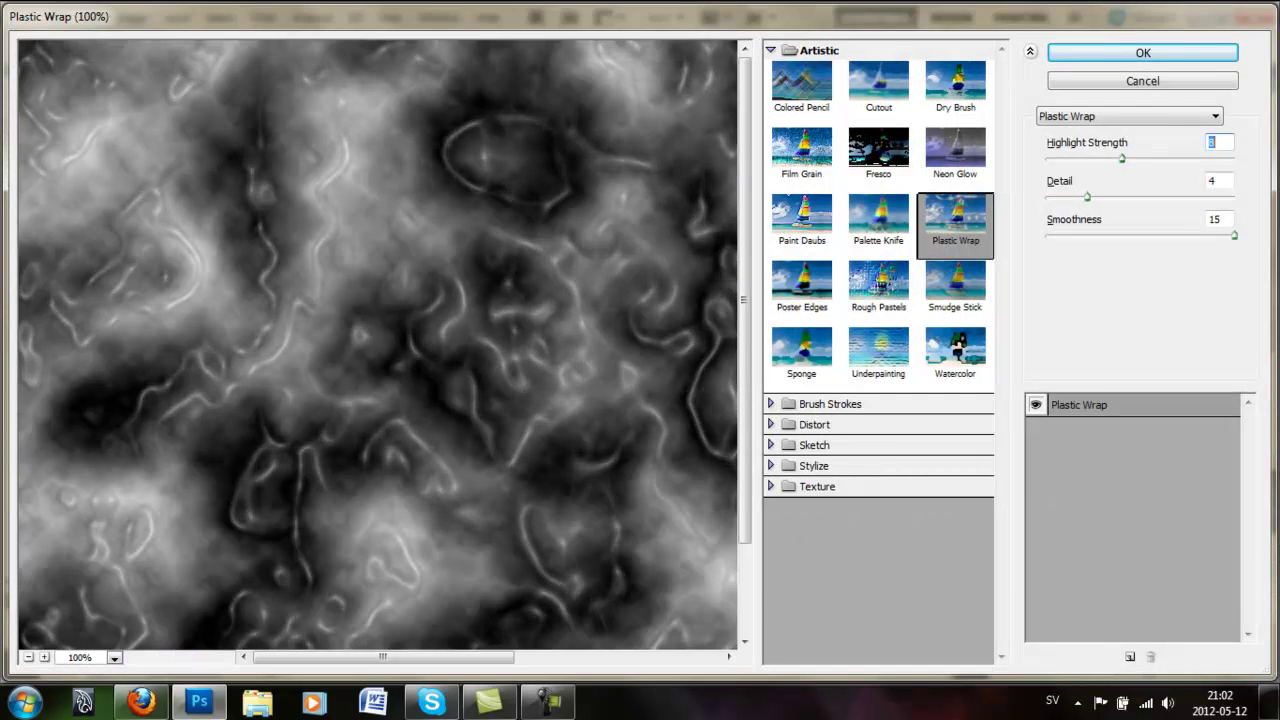
type("8")
key("Tab")
key("Up")
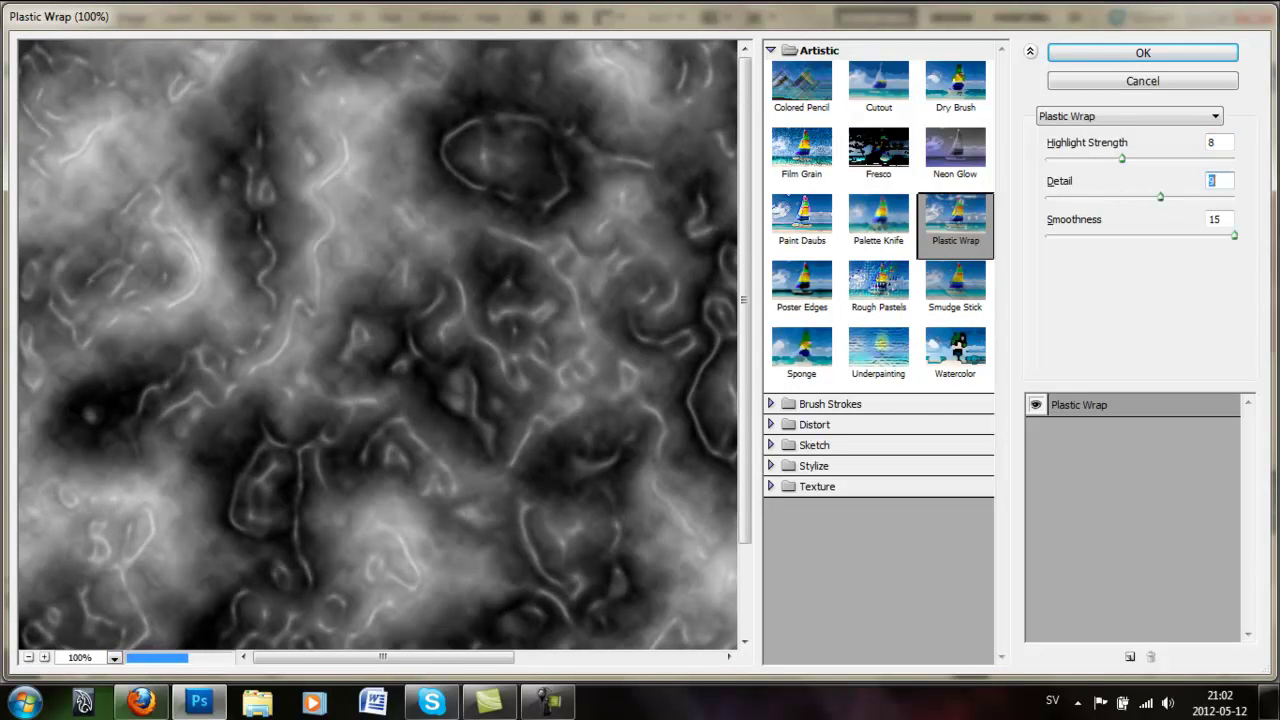
key("shift+Tab")
key("Up")
key("Up")
key("Up")
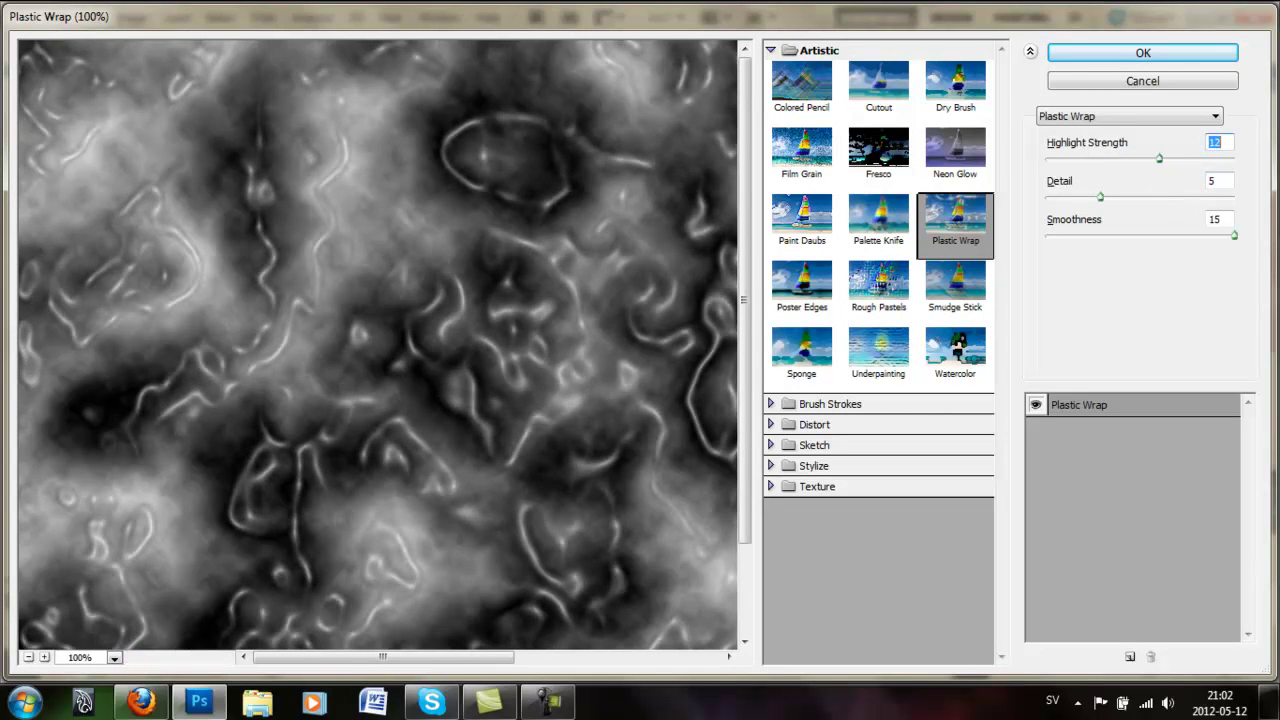
key("Return")
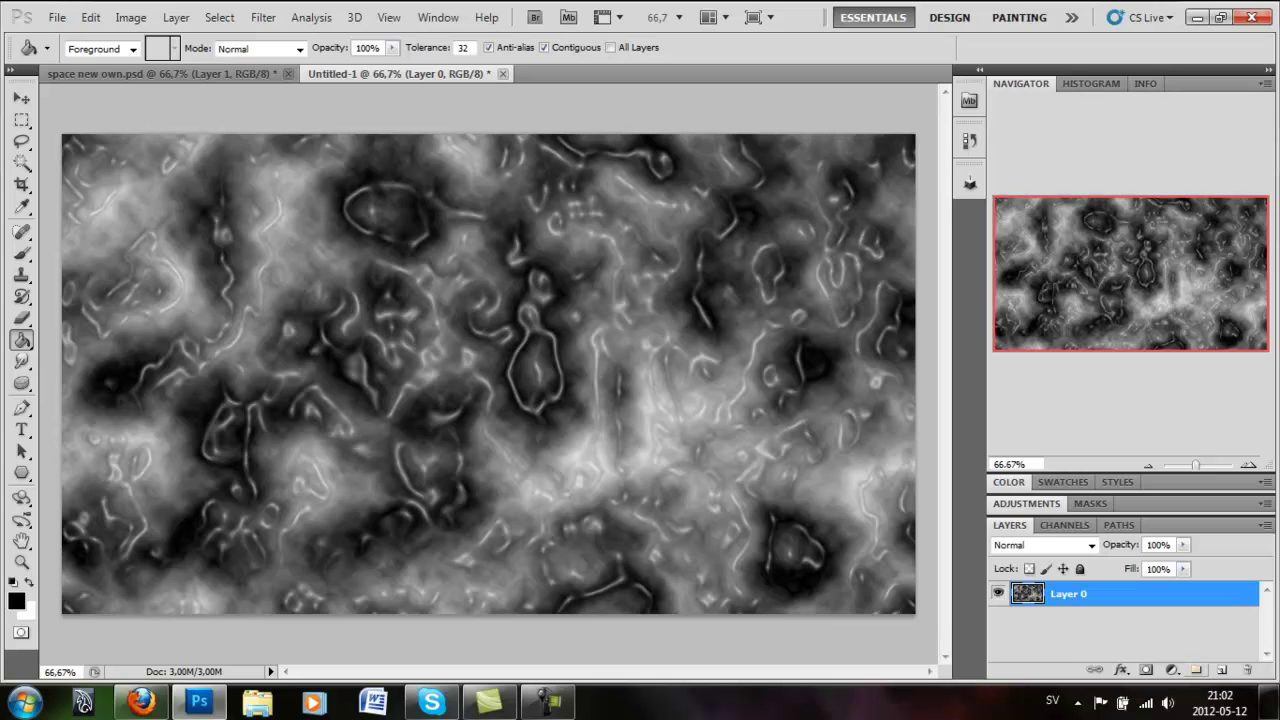
Step: Add a new Layer 1, fill it black and render grey Clouds on it
left_click(1221, 669)
key("alt+BackSpace")
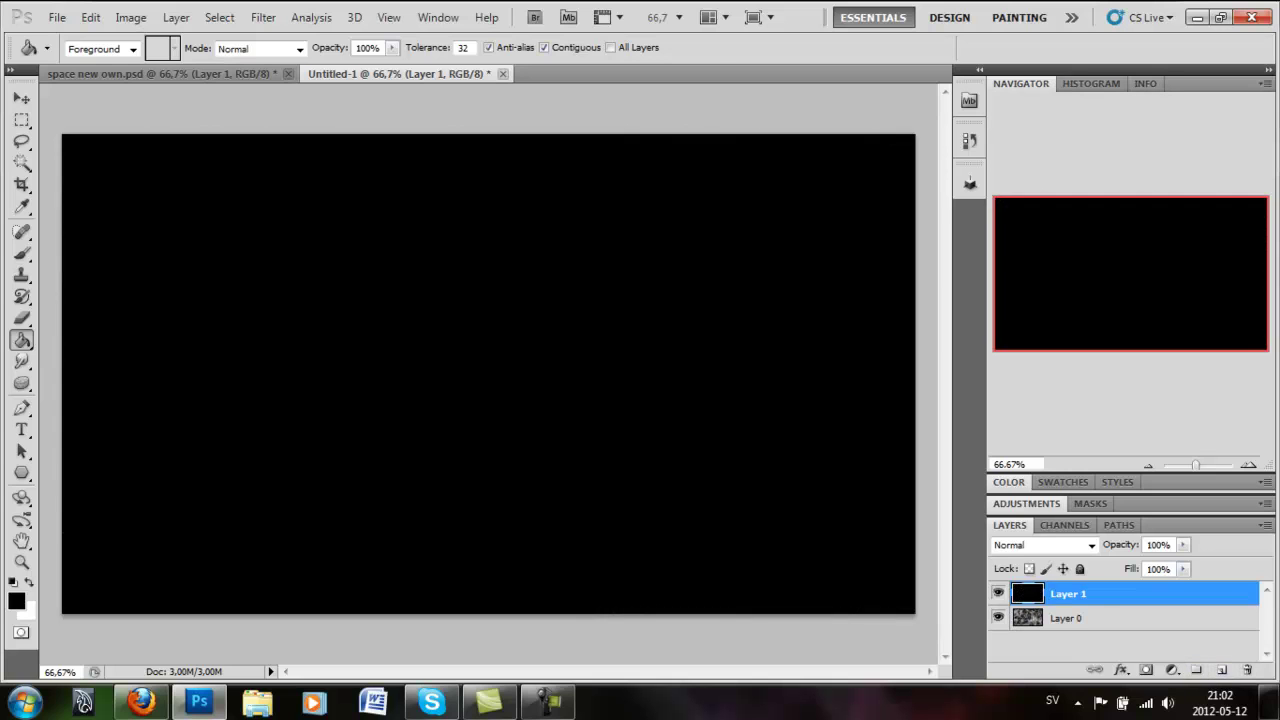
left_click(263, 17)
mouse_move(300, 277)
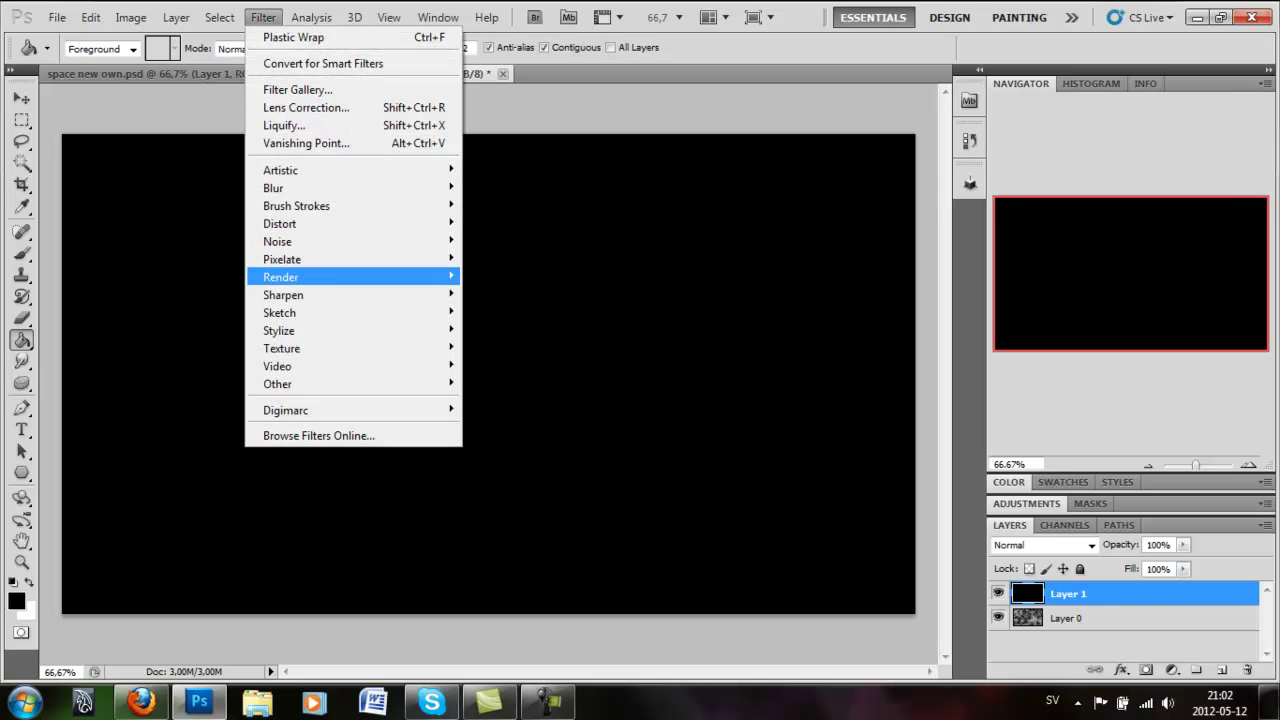
left_click(494, 276)
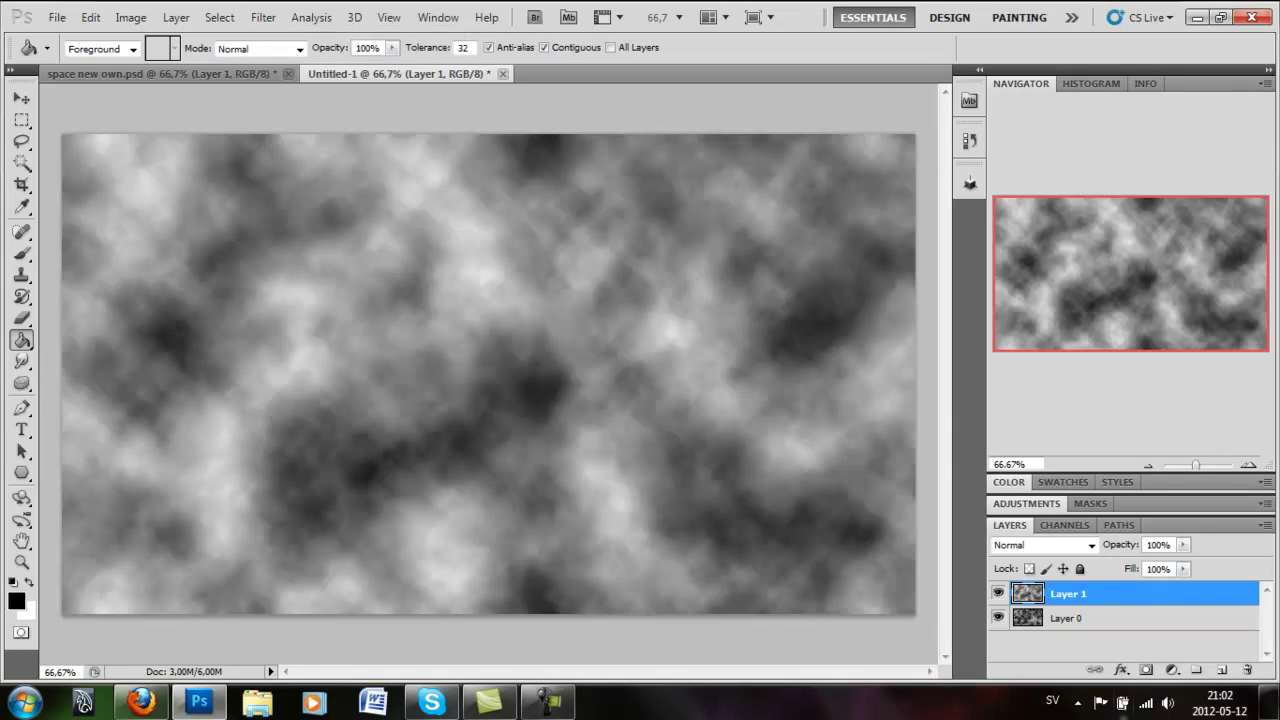
Step: Give Layer 1 a Gradient Overlay using a Noise gradient with roughness 29
left_click(1121, 669)
left_click(1176, 615)
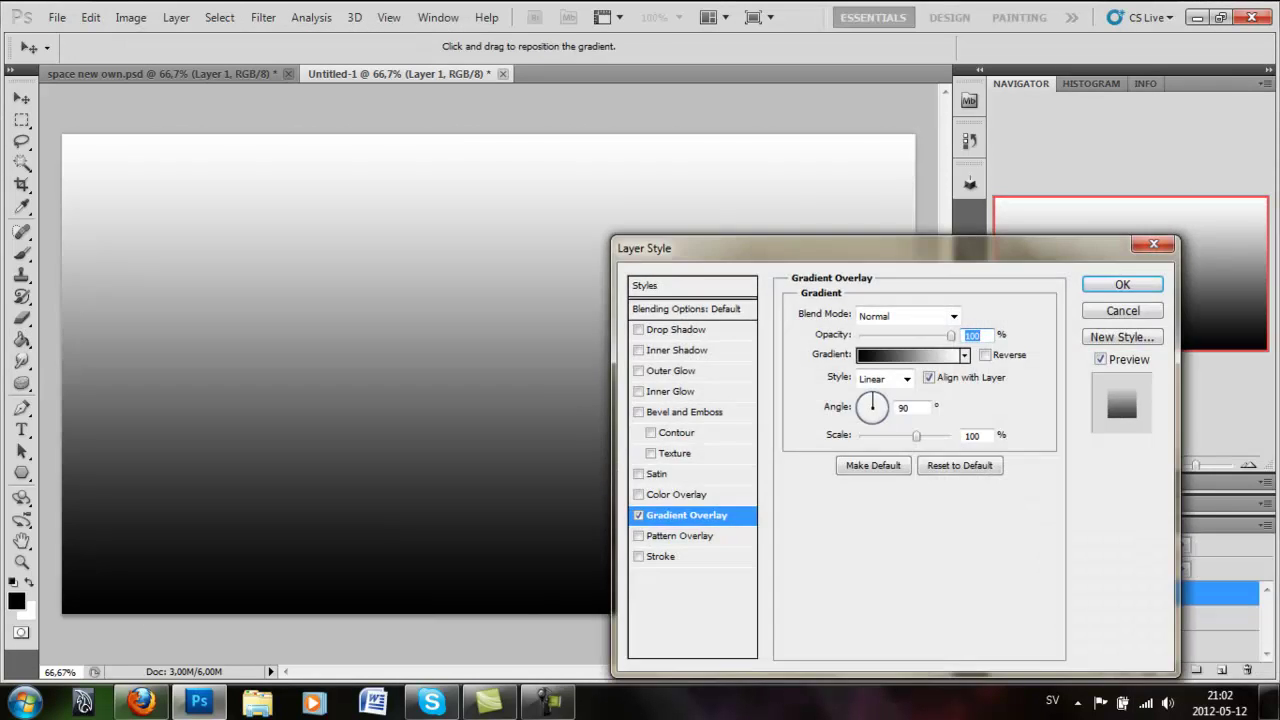
double_click(913, 360)
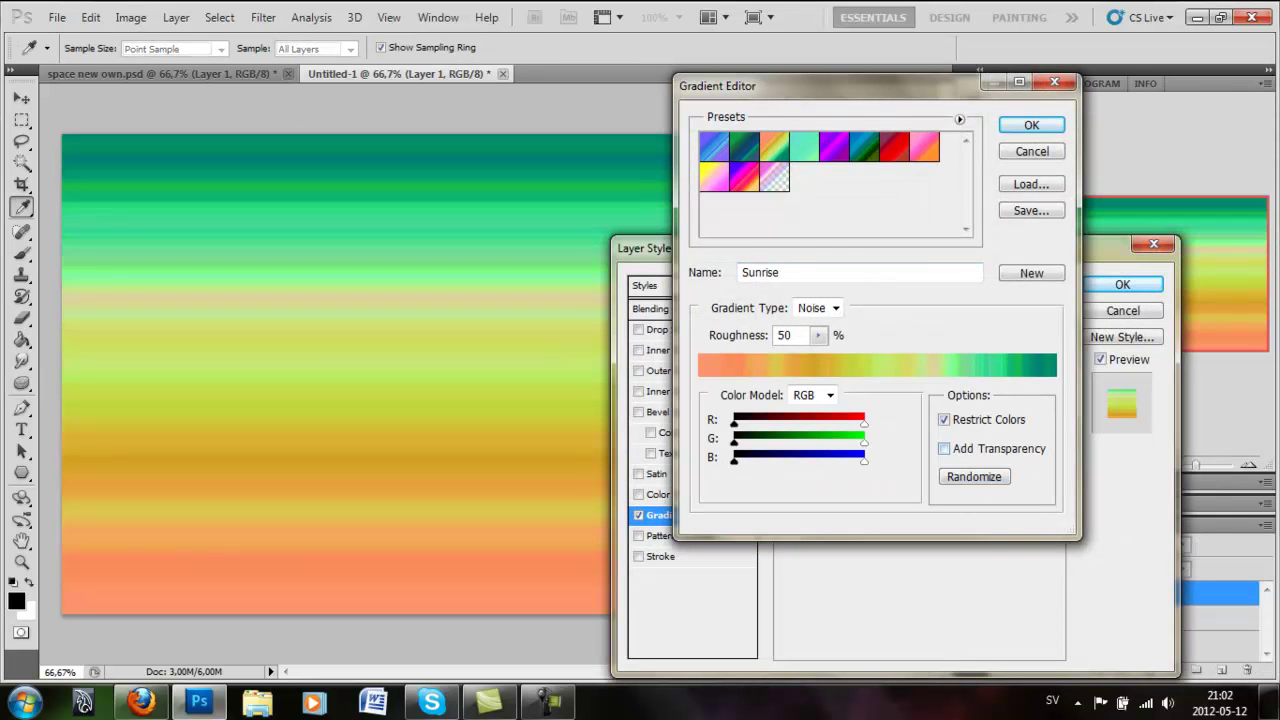
left_click(974, 476)
left_click(818, 335)
left_click_drag(818, 356, 792, 356)
key("Return")
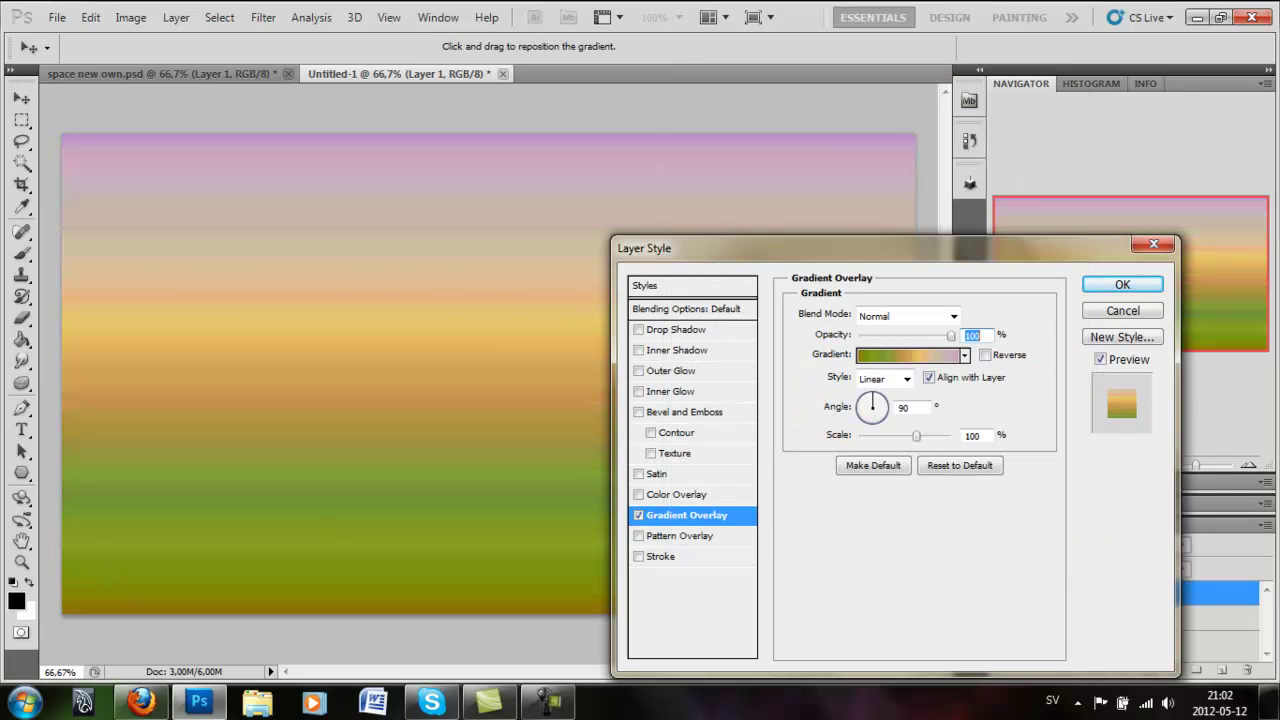
Step: Set the gradient overlay to angle 139°, Overlay blend mode and reduced opacity
key("Tab")
left_click(885, 378)
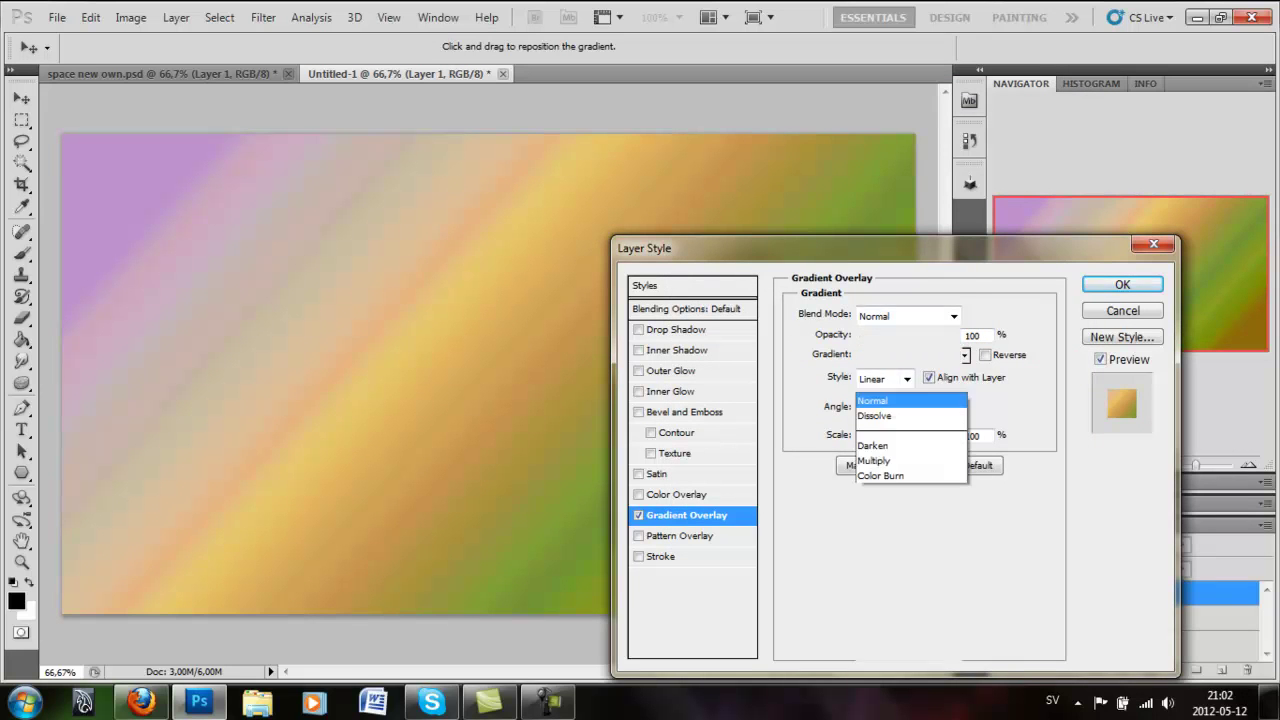
left_click(908, 316)
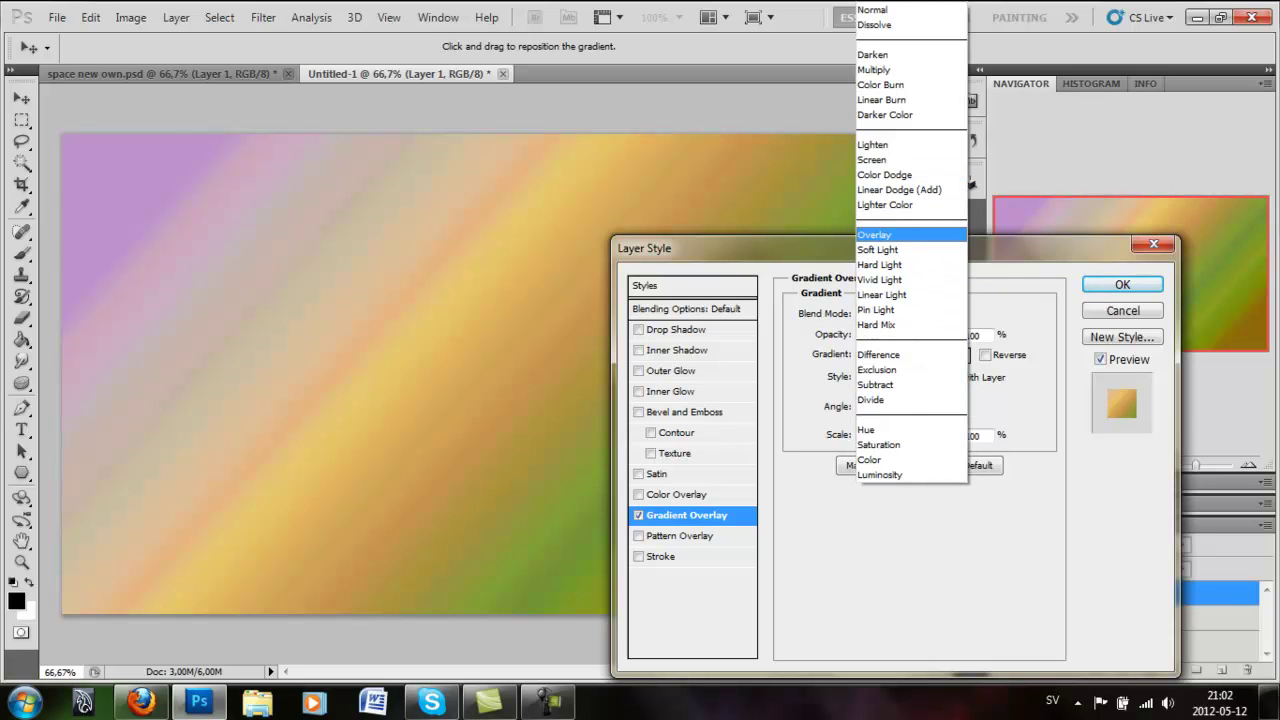
left_click(875, 234)
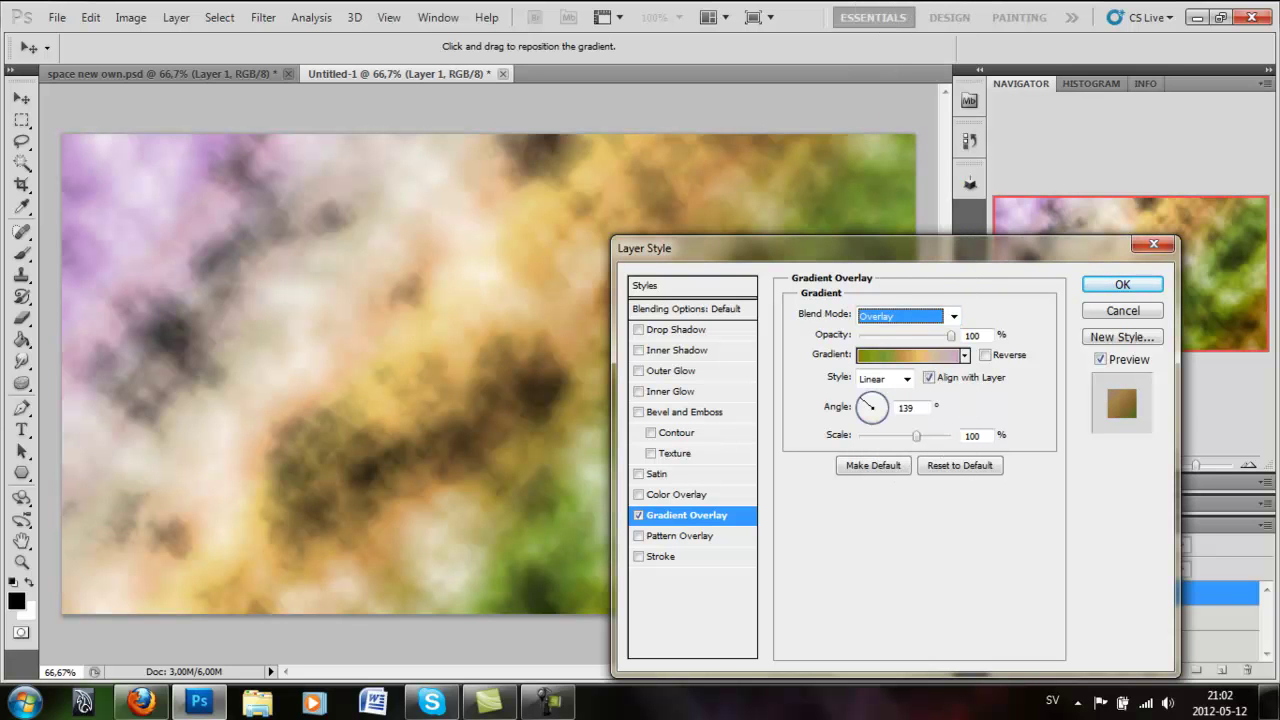
key("Tab")
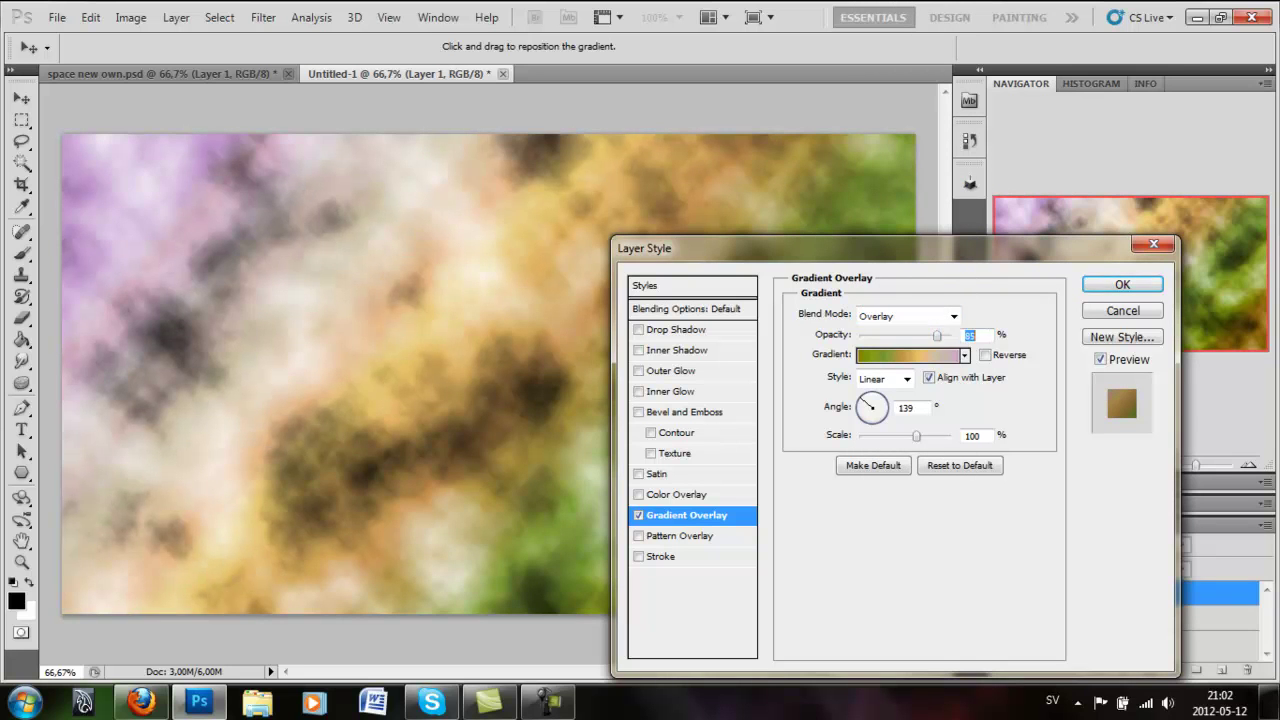
key("shift+Down")
key("shift+Down")
key("shift+Down")
key("Return")
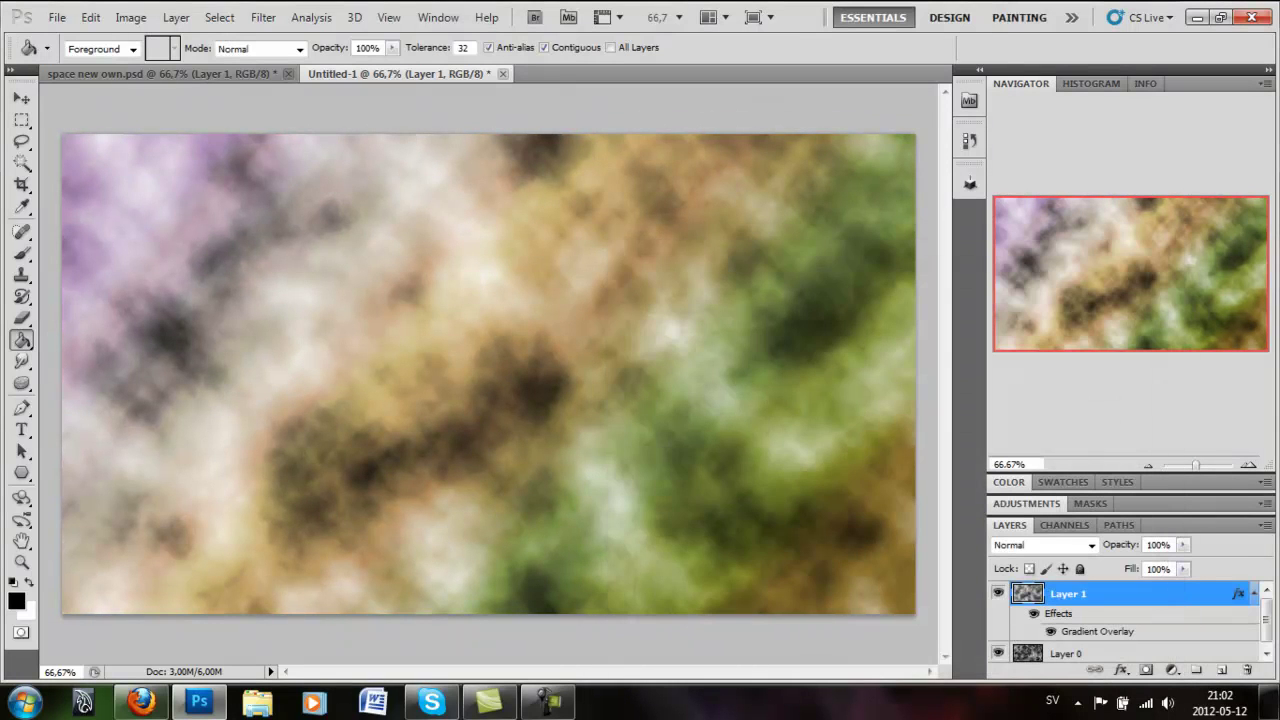
Step: Set Layer 1 to 90% opacity and 68% fill, then add a black-filled Layer 2
left_click(1183, 545)
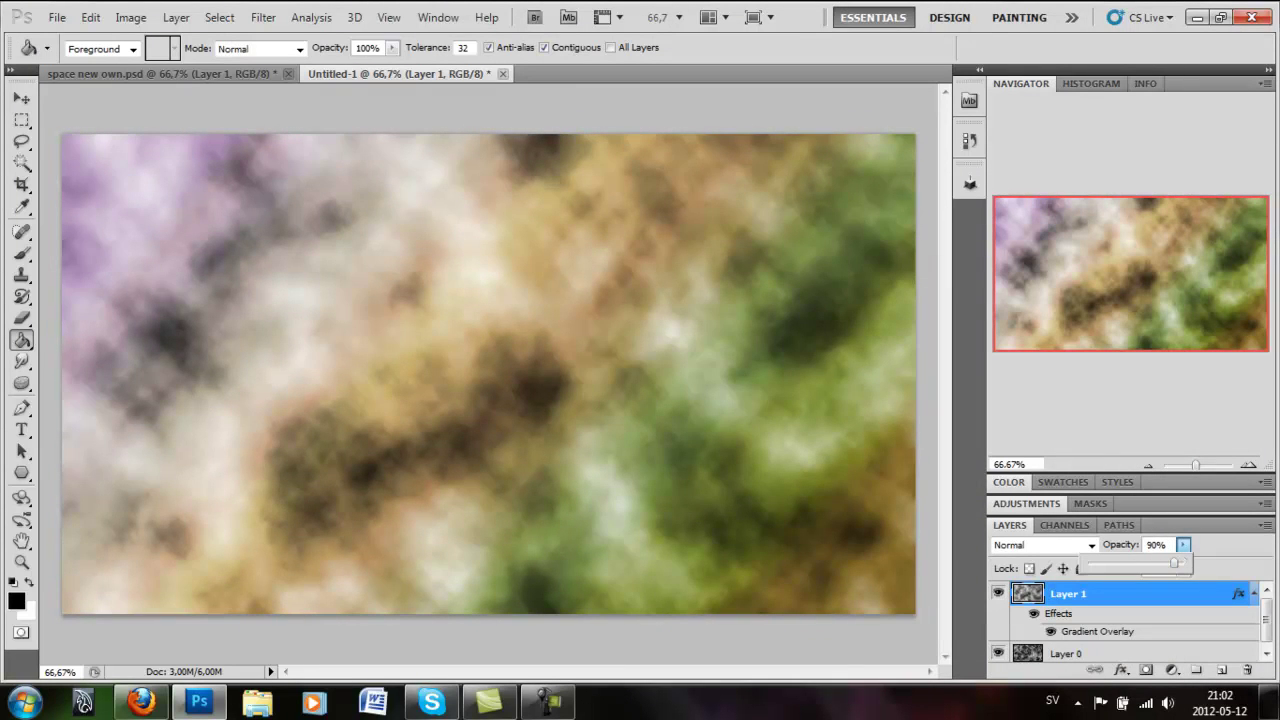
left_click(1183, 568)
mouse_move(1174, 588)
left_mouse_down()
mouse_move(1136, 588)
mouse_move(1153, 588)
left_mouse_up()
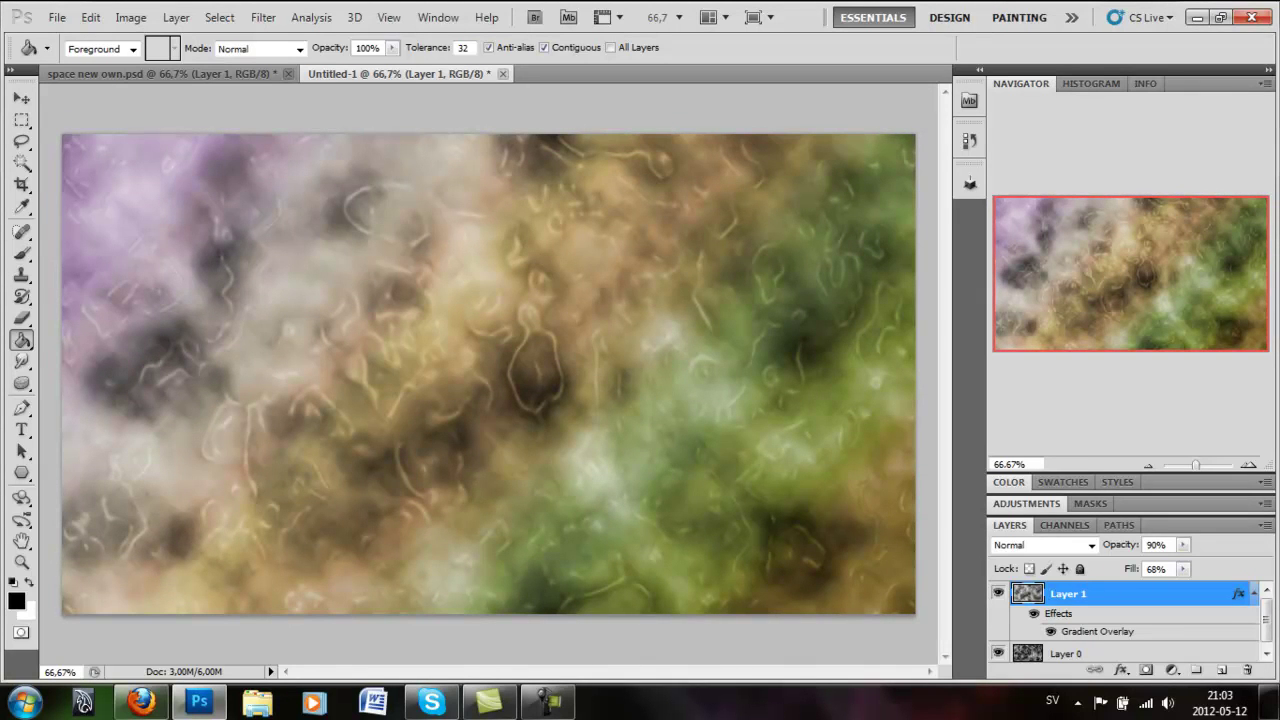
key("ctrl+shift+alt+n")
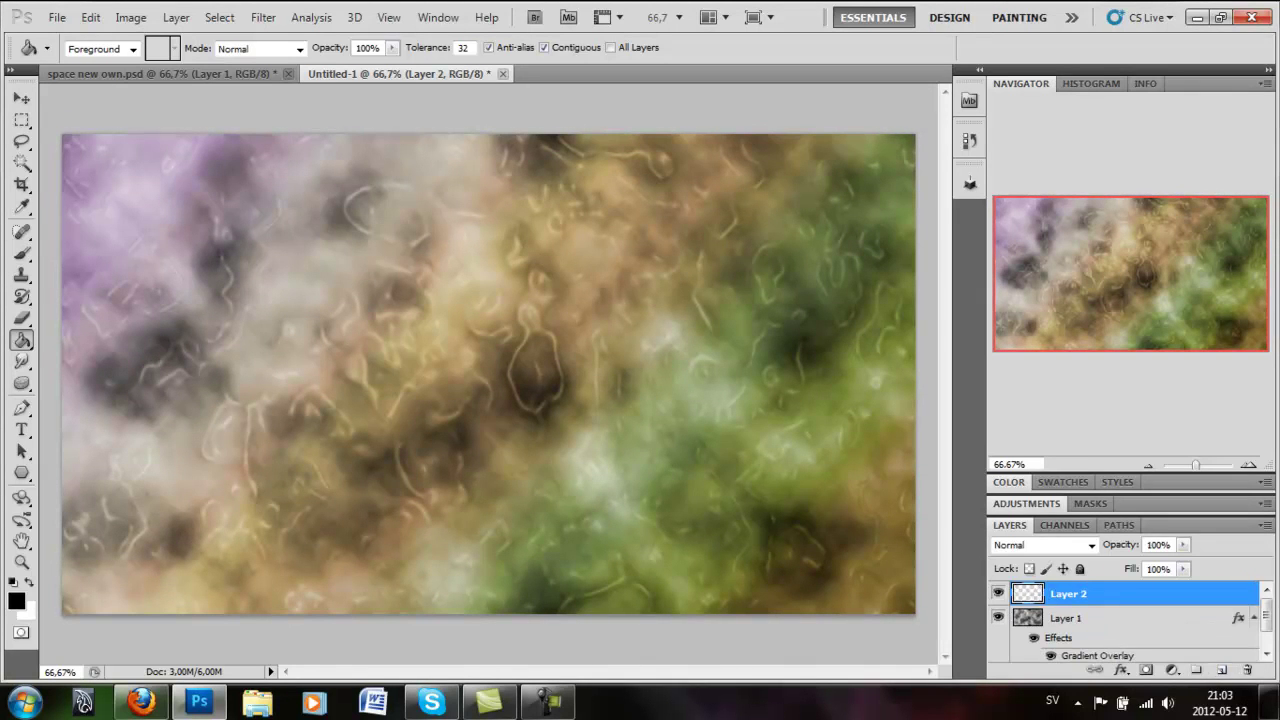
key("alt+BackSpace")
Step: Apply Add Noise to the black Layer 2
left_click(263, 17)
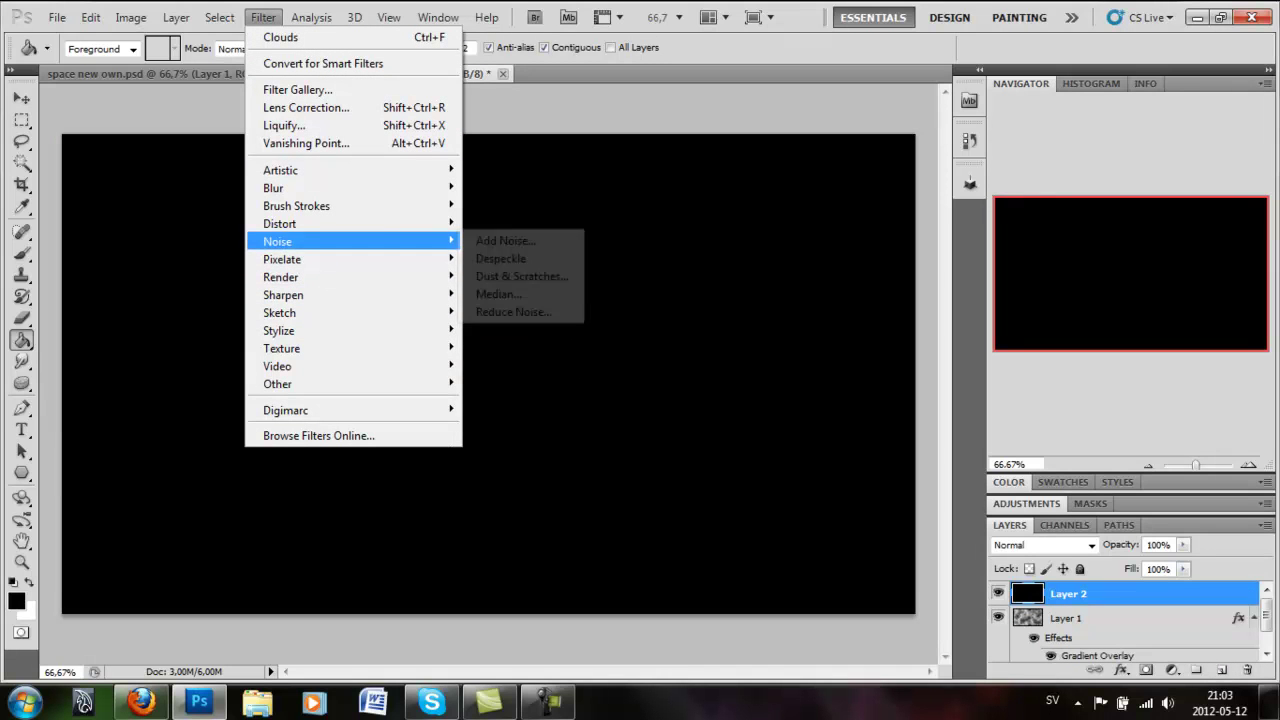
left_click(500, 241)
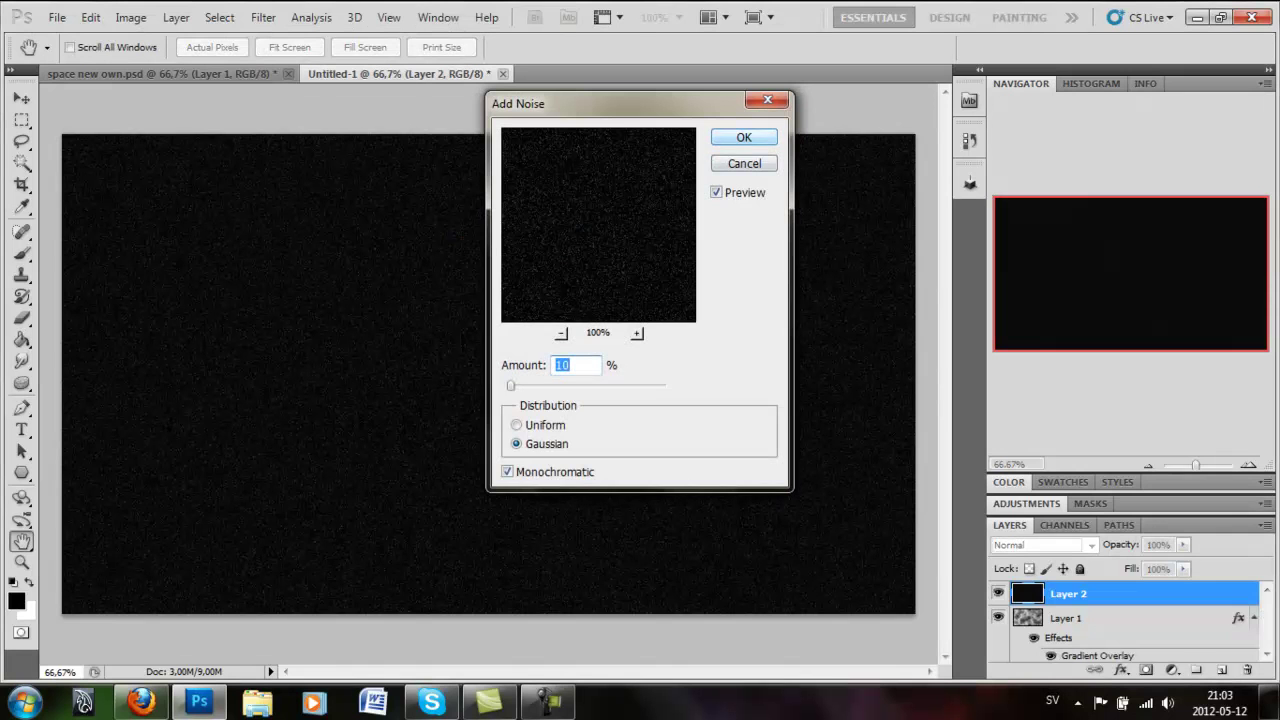
key("Return")
key("g")
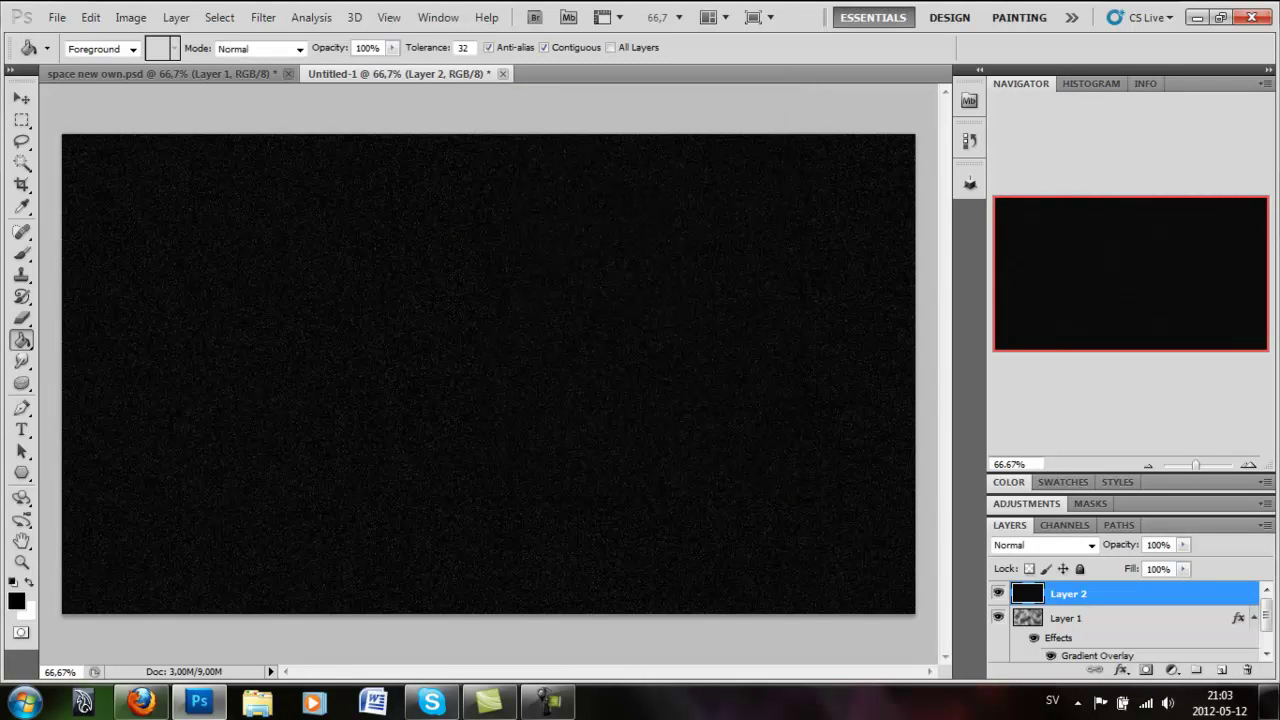
Step: Tighten the noise into stars with Levels (0, 0.32, 92) and set Layer 2 to Screen
key("ctrl+l")
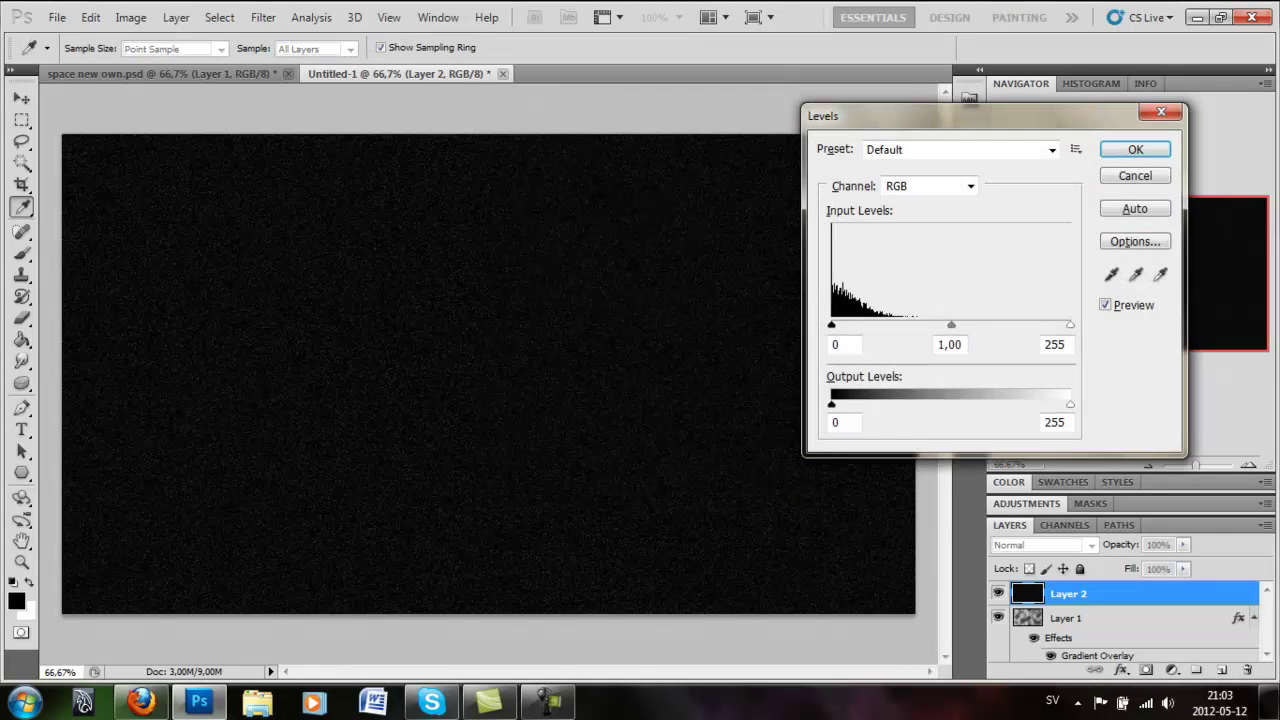
left_click_drag(1070, 325, 917, 325)
key("shift+Tab")
left_click(1135, 149)
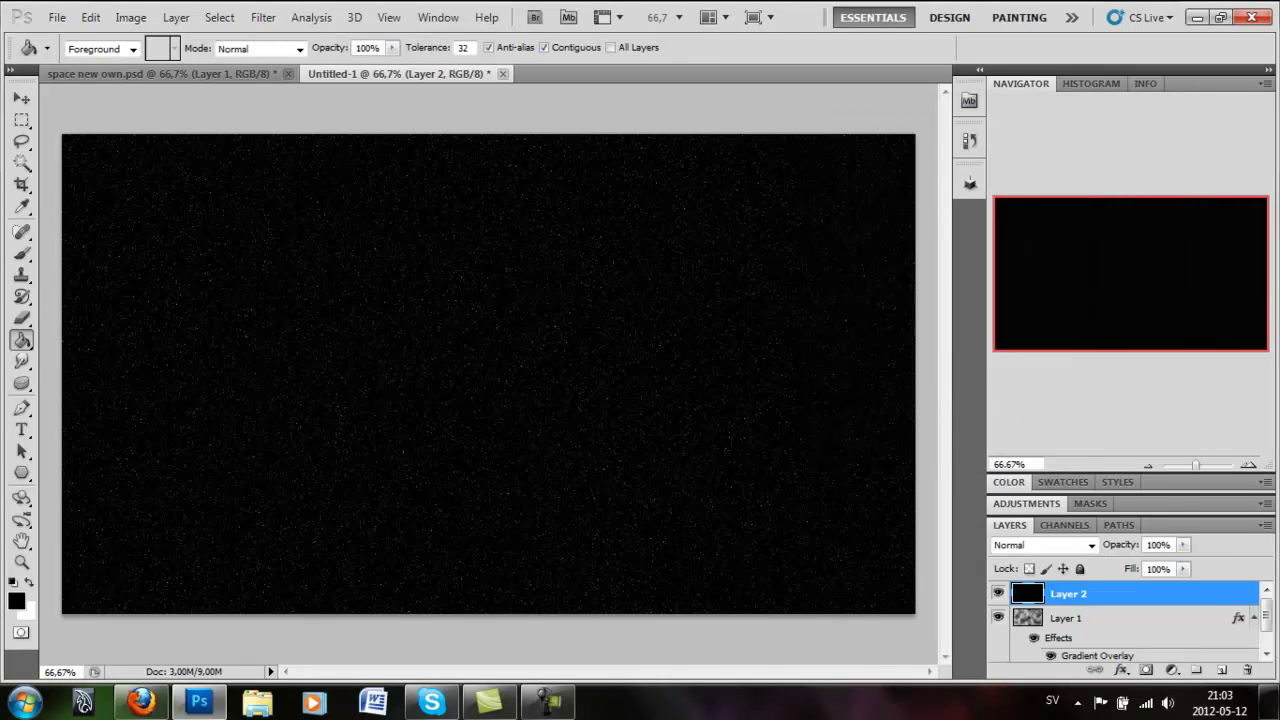
left_click(1040, 545)
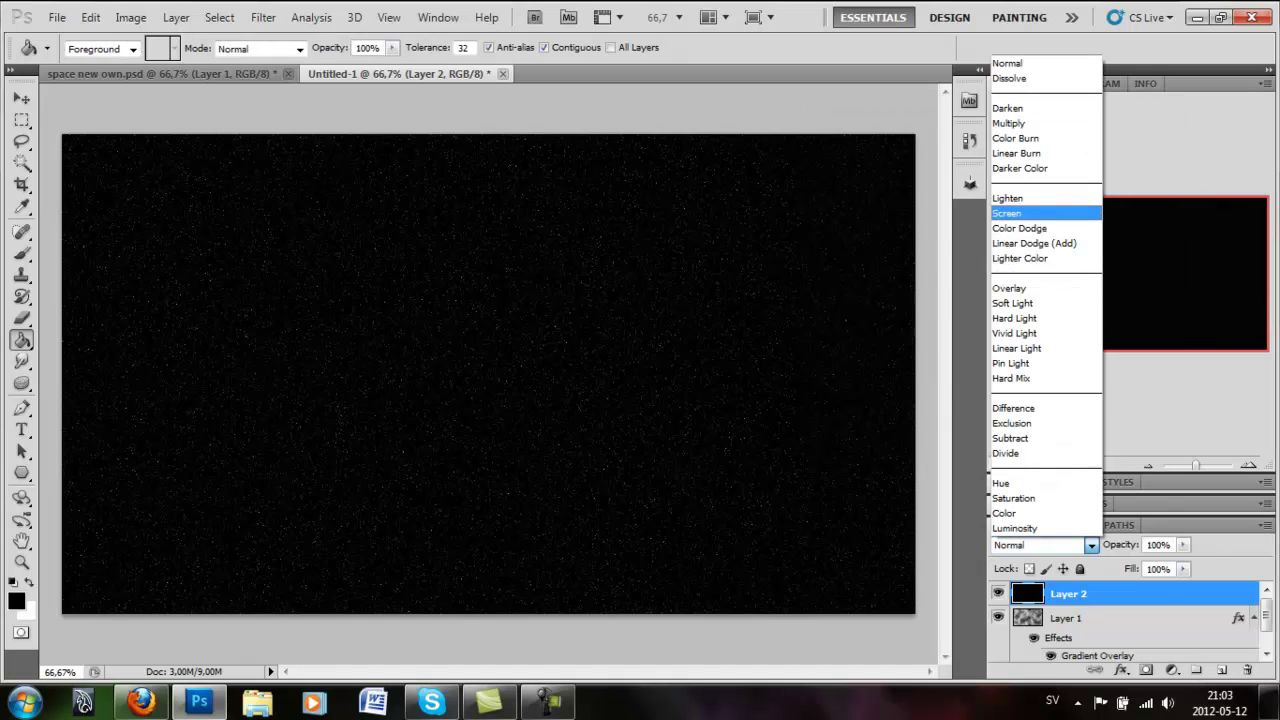
left_click(1010, 213)
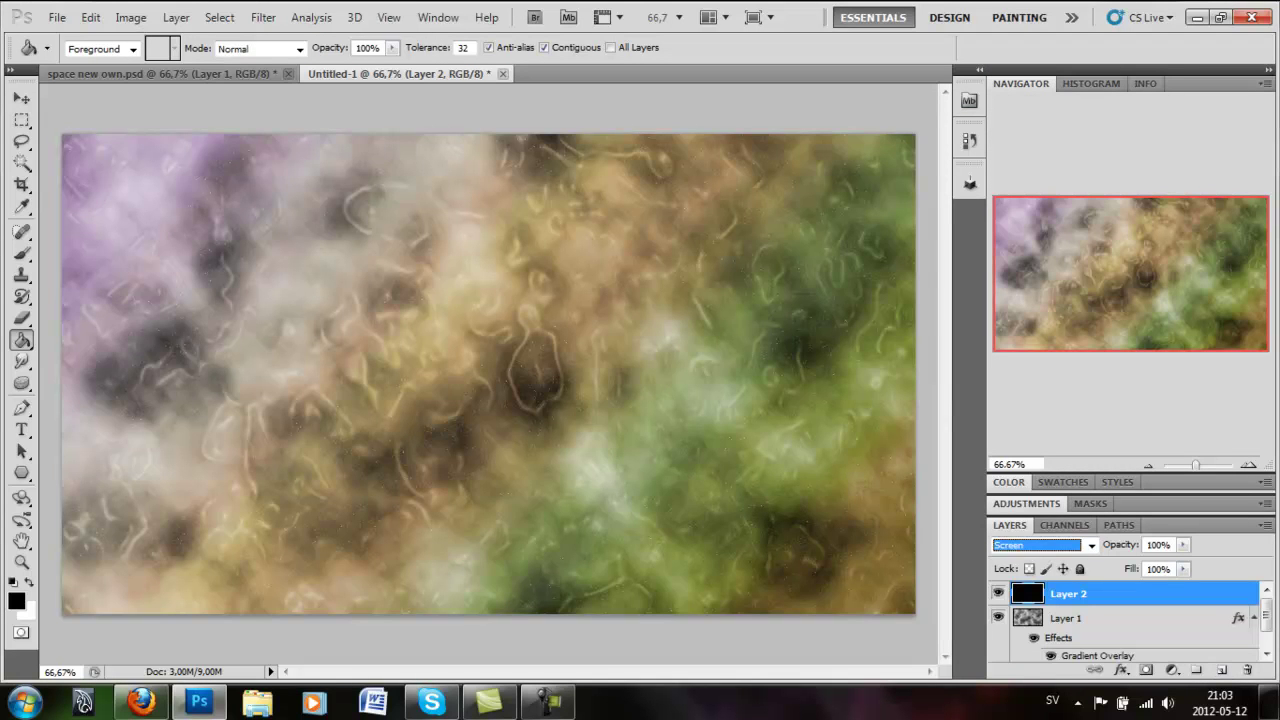
Step: Add a Curves 1 adjustment layer with a two-point S-curve (input 118, output 60)
left_click(1026, 503)
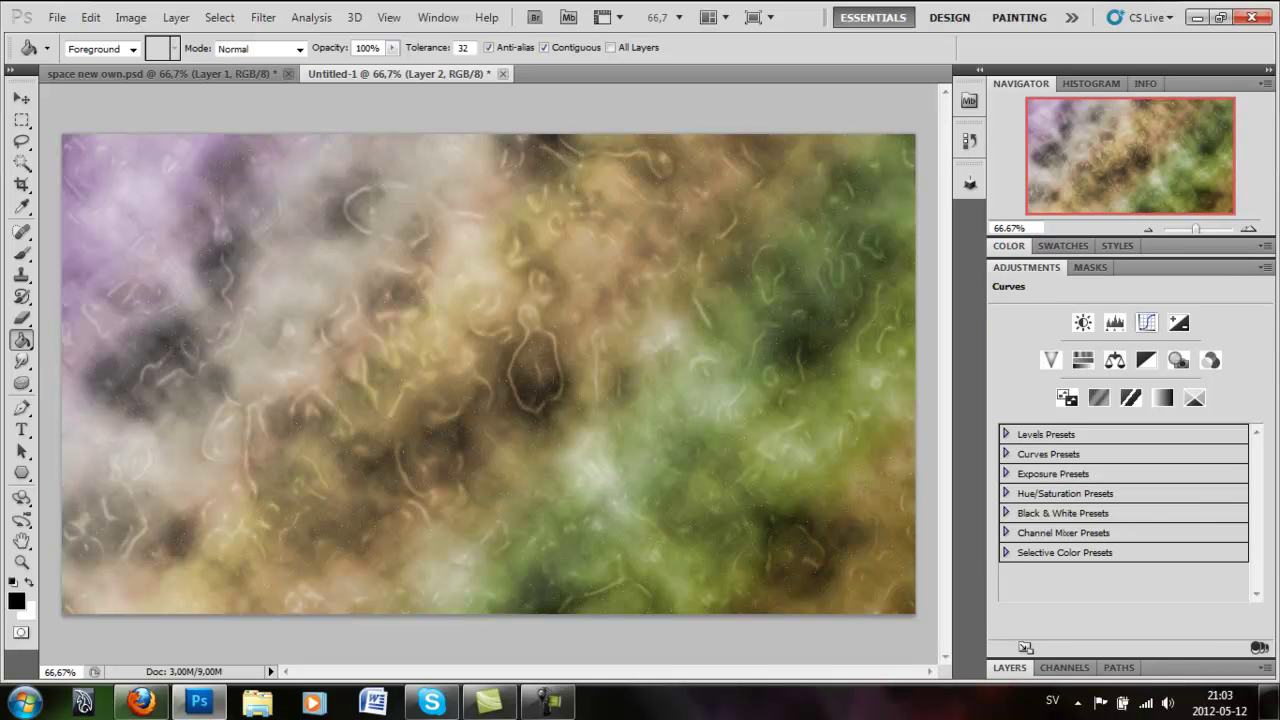
left_click(1146, 322)
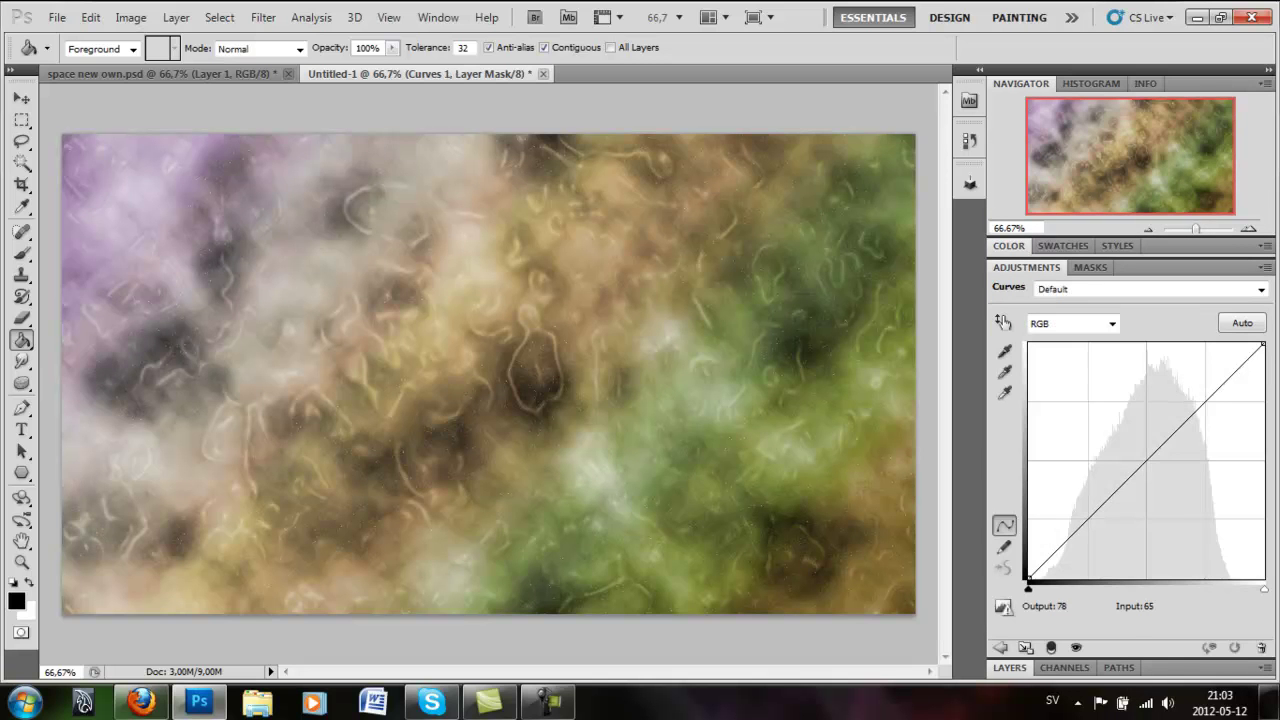
left_click_drag(1088, 507, 1113, 538)
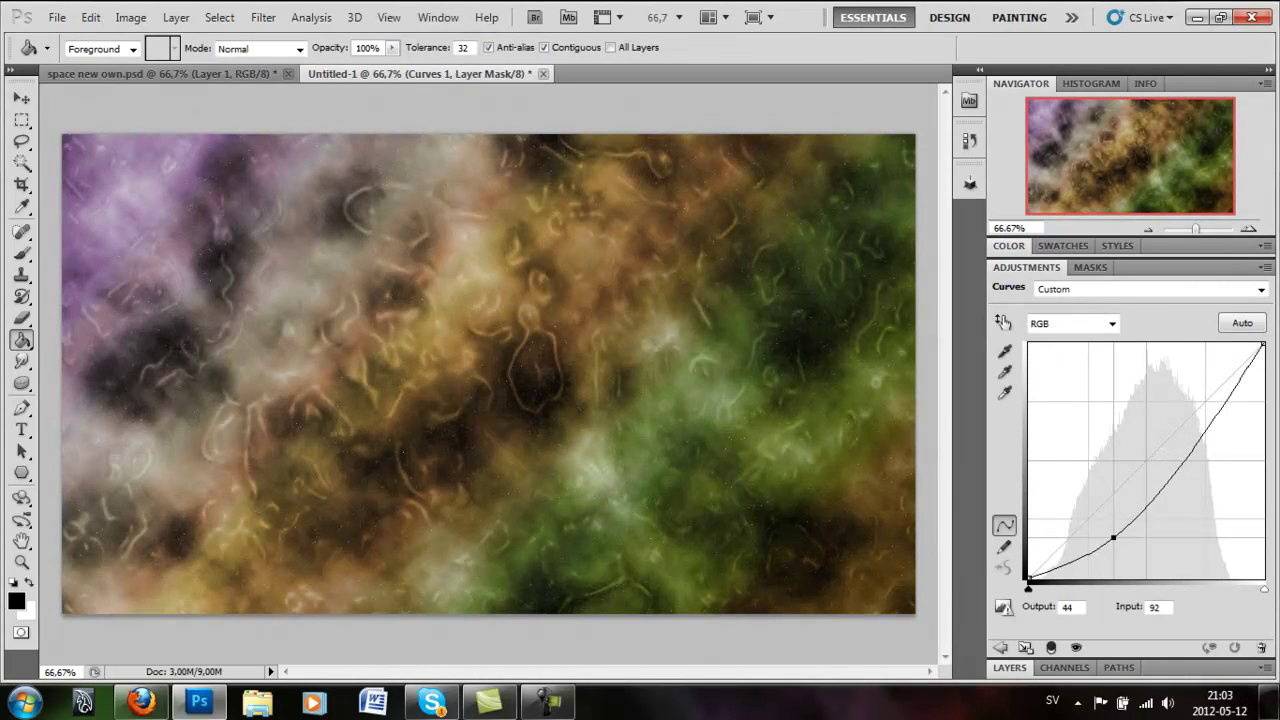
mouse_move(1228, 405)
left_mouse_down()
mouse_move(1194, 455)
mouse_move(1191, 424)
left_mouse_up()
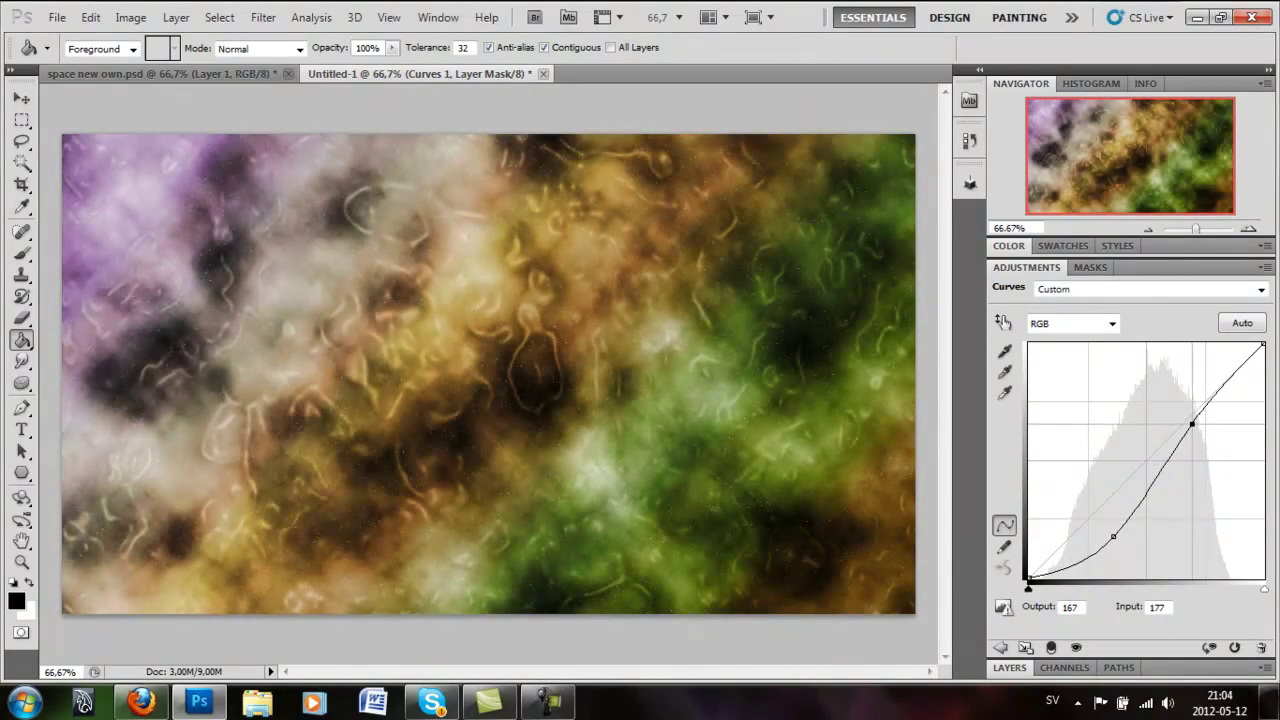
mouse_move(1113, 537)
left_mouse_down()
mouse_move(1140, 510)
mouse_move(1138, 522)
left_mouse_up()
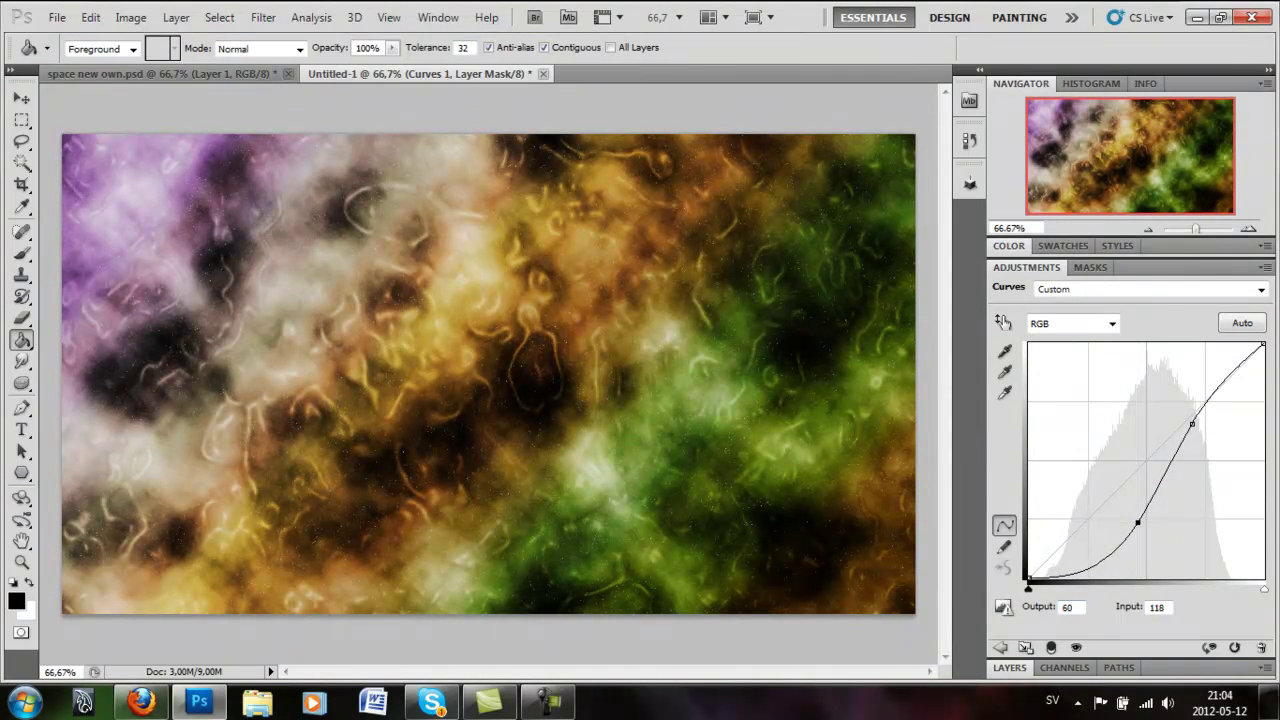
key("F7")
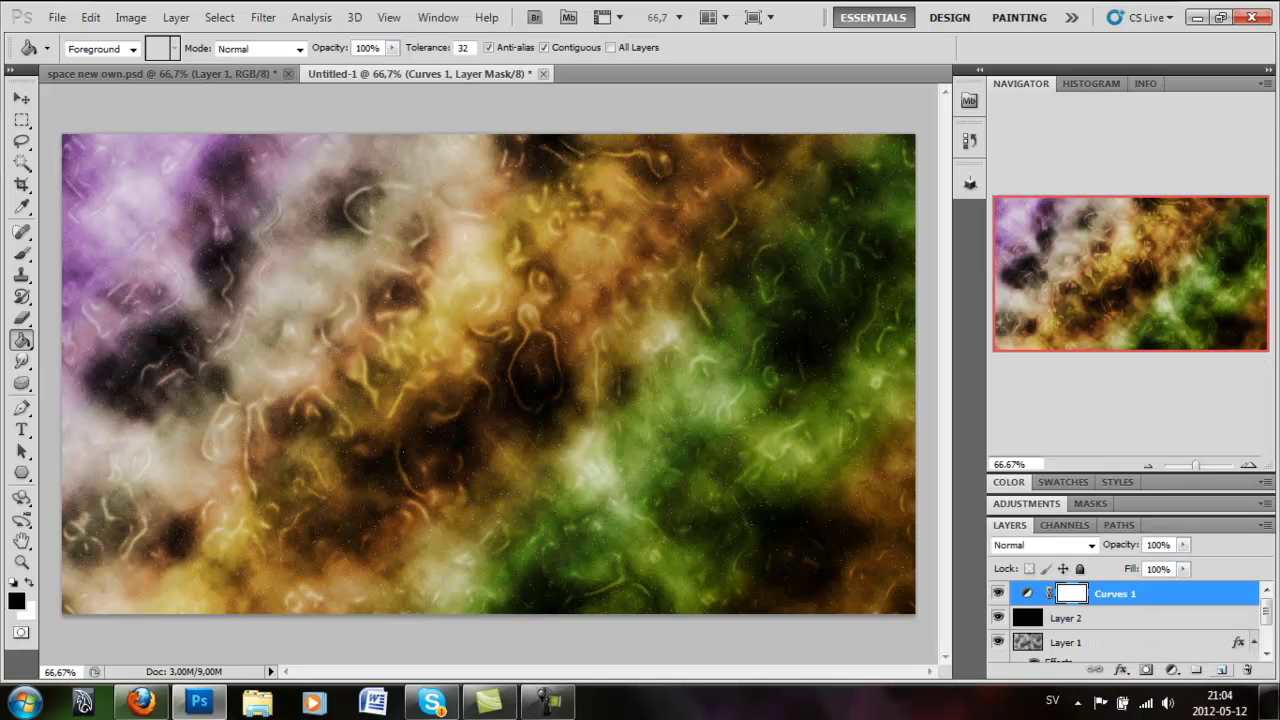
Step: Add a new Layer 3 set to Overlay blending, with the Brush tool selected
left_click(1221, 669)
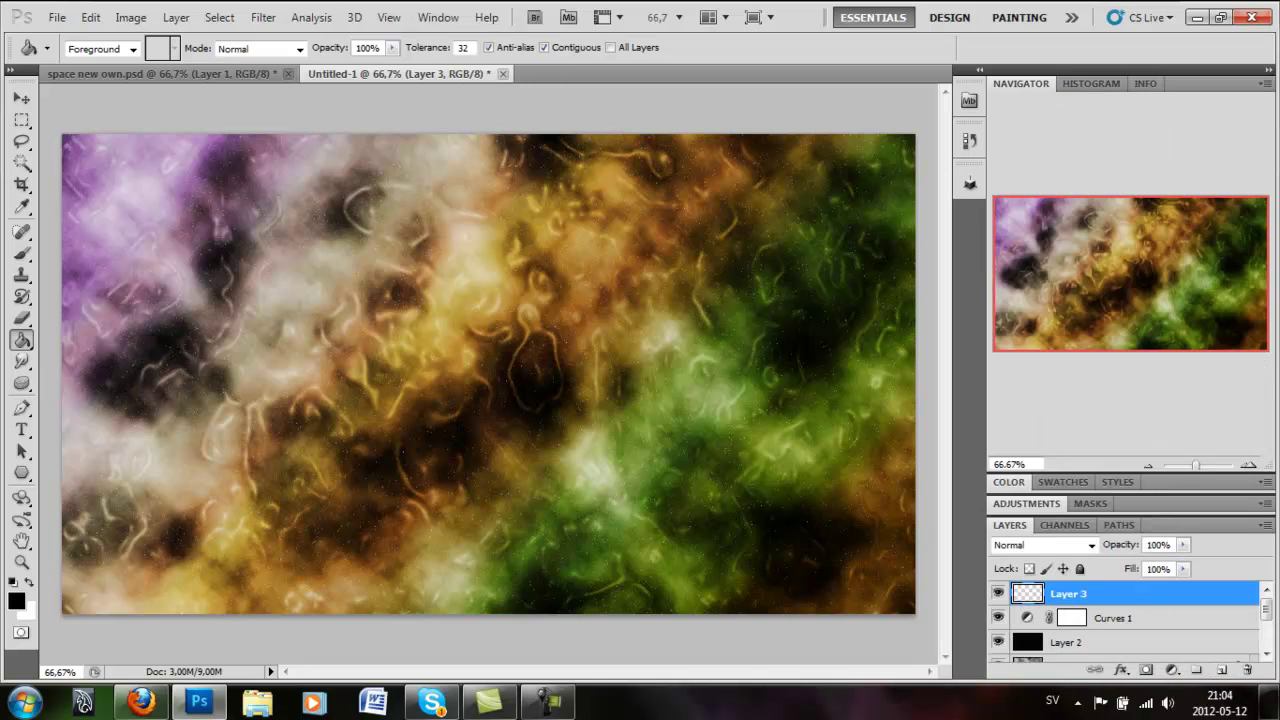
key("b")
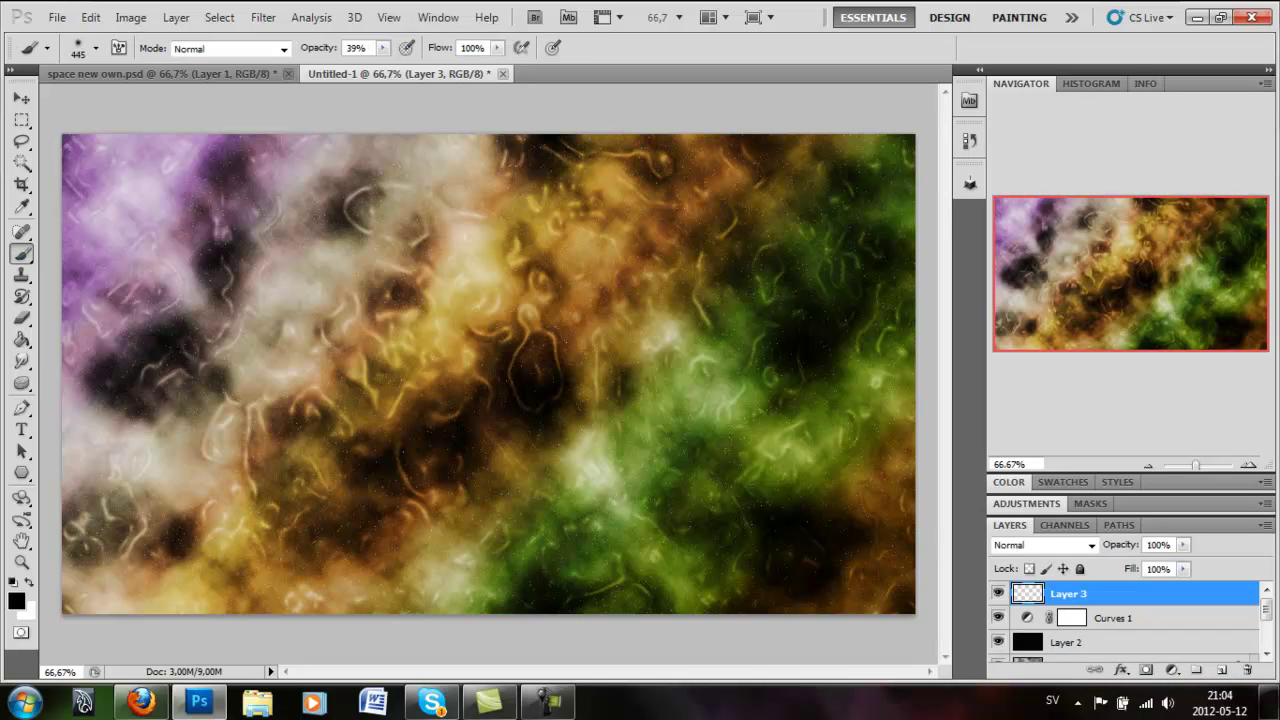
left_click(1044, 545)
left_click(1030, 288)
Step: Paint soft strokes over the bright upper-middle, left, lower-left and green patches
left_click_drag(500, 220, 330, 260)
mouse_move(300, 334)
left_mouse_down()
mouse_move(240, 400)
mouse_move(182, 430)
mouse_move(168, 474)
mouse_move(343, 525)
left_mouse_up()
left_click_drag(143, 192, 138, 210)
mouse_move(615, 504)
left_mouse_down()
mouse_move(600, 510)
mouse_move(643, 408)
left_mouse_up()
left_click_drag(650, 330, 560, 255)
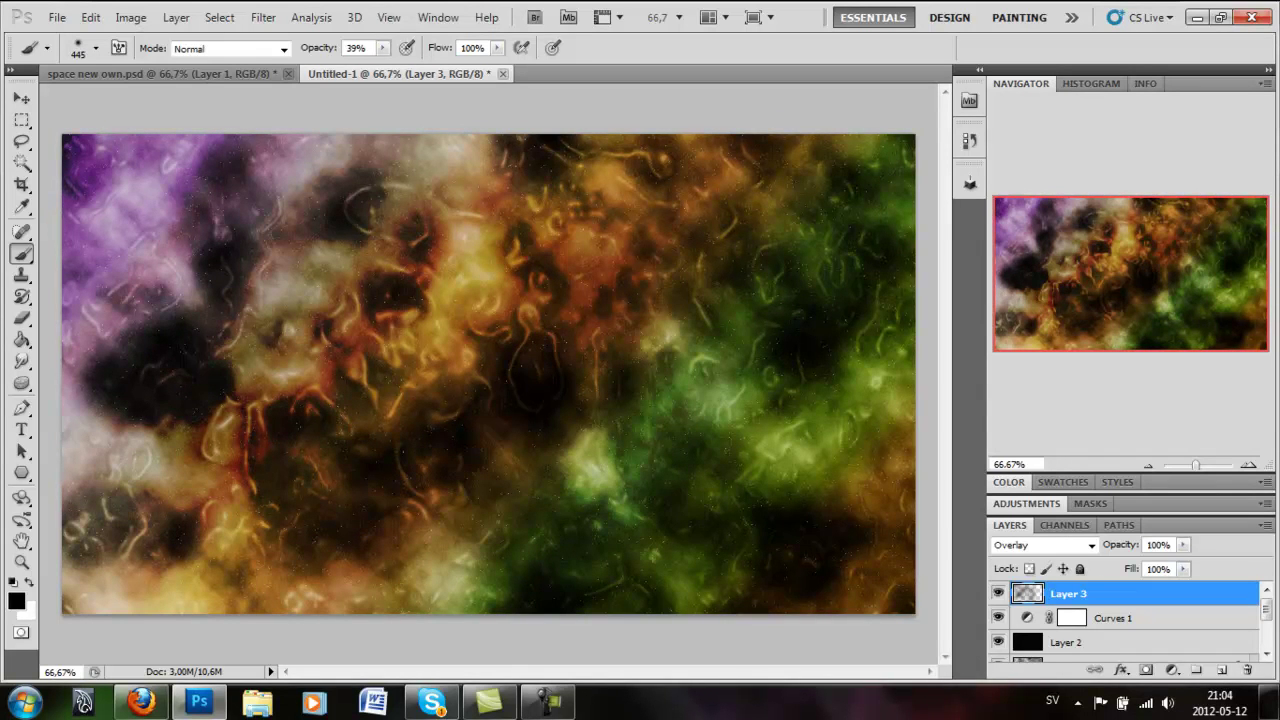
mouse_move(130, 480)
left_mouse_down()
mouse_move(135, 540)
mouse_move(150, 570)
mouse_move(185, 590)
left_mouse_up()
left_click_drag(500, 200, 630, 170)
left_click_drag(520, 230, 300, 170)
left_click_drag(420, 220, 270, 170)
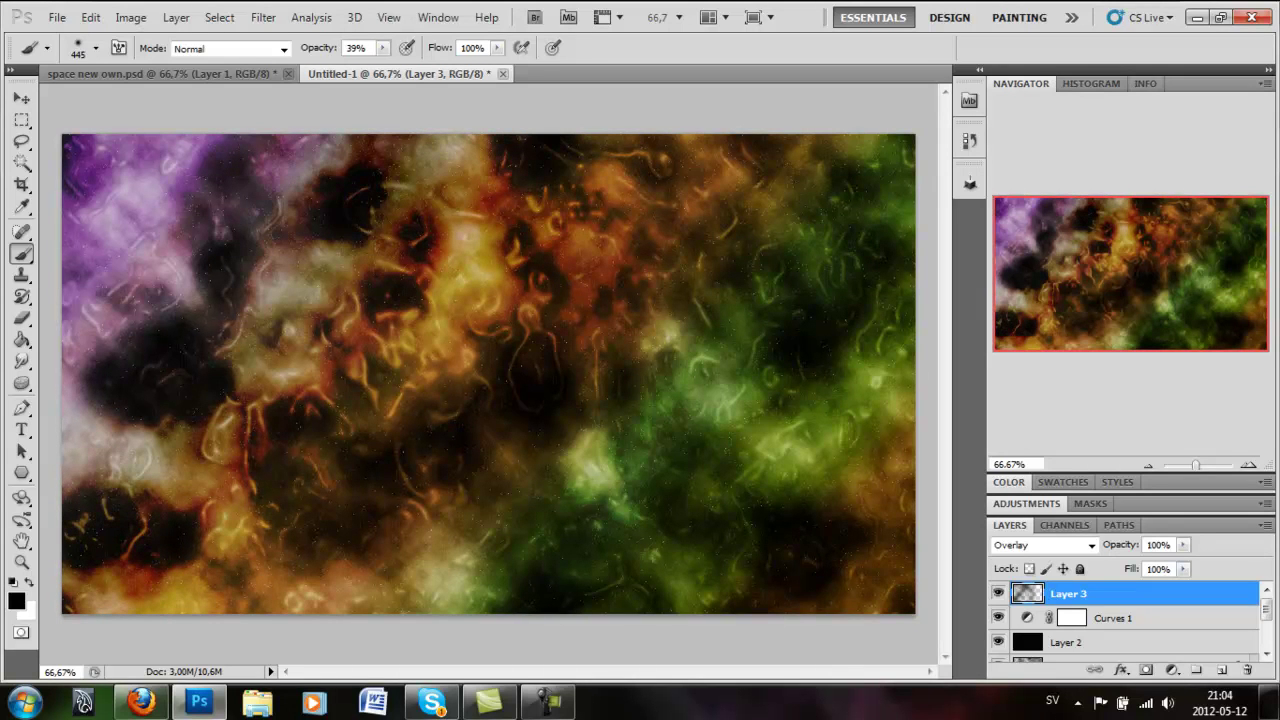
Step: Add Layer 4 and Apply Image the merged layers onto it with Multiply blending
left_click(1221, 669)
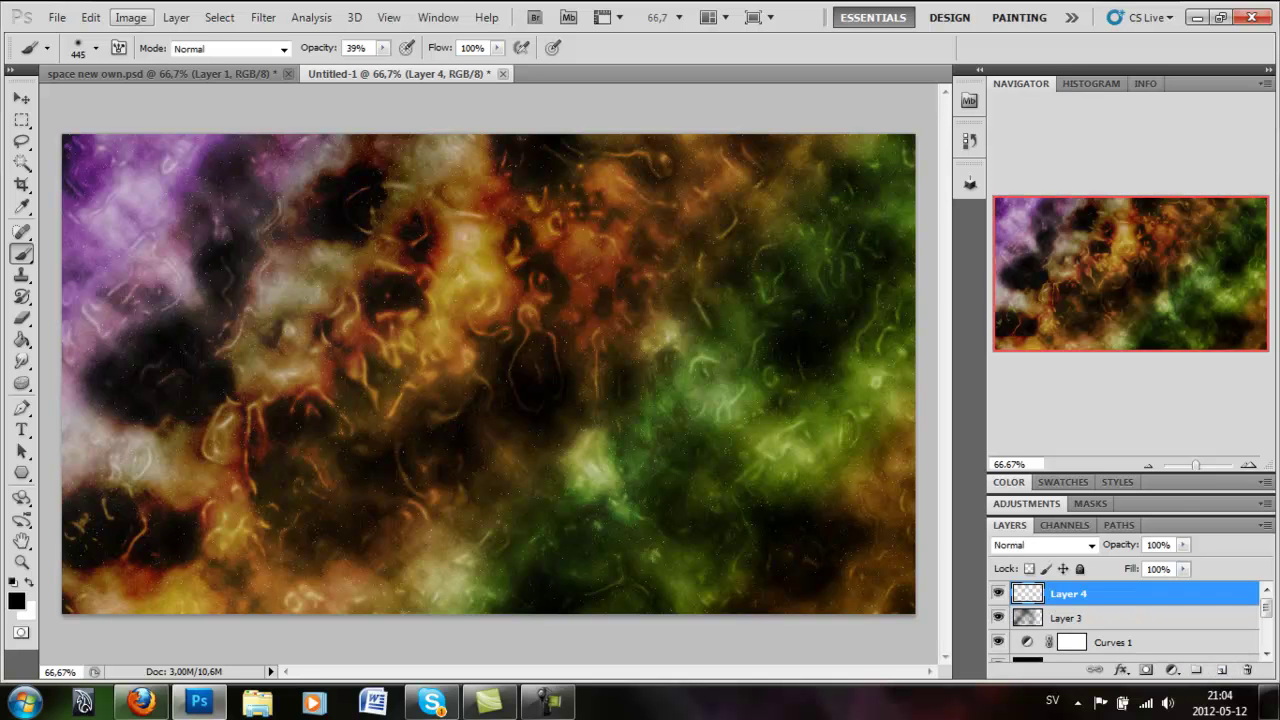
left_click(130, 17)
left_click(163, 285)
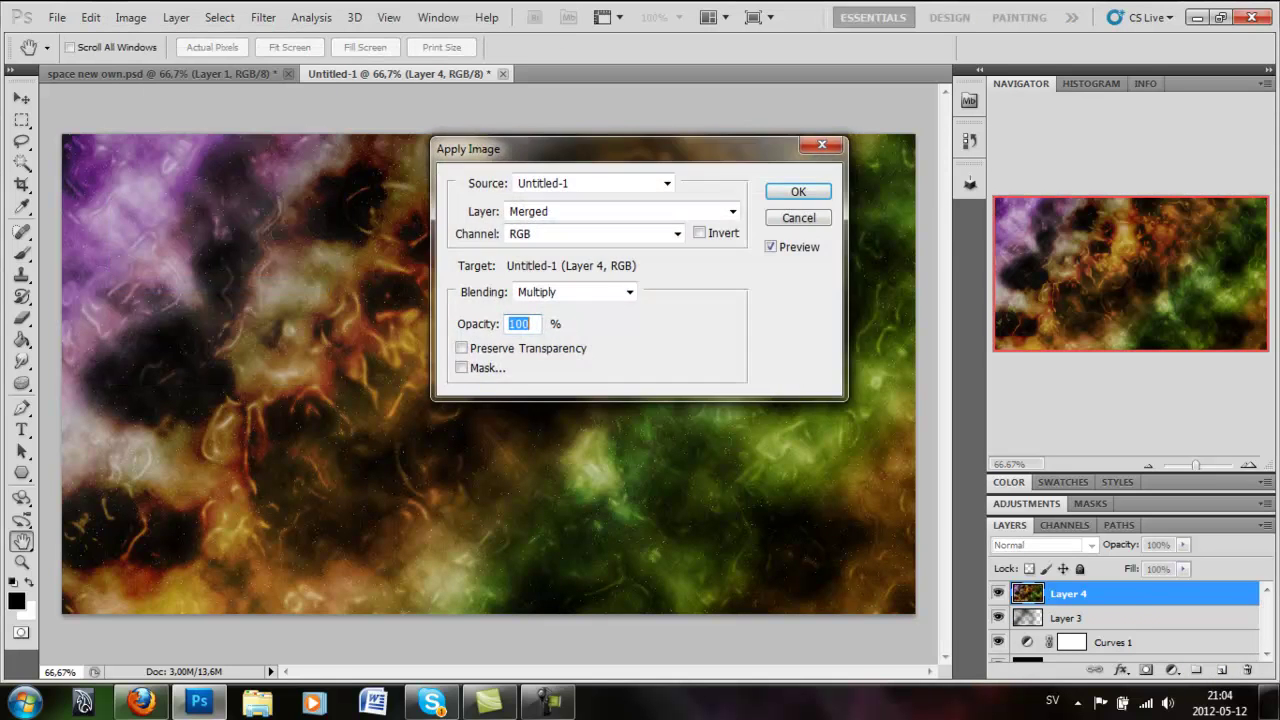
key("Return")
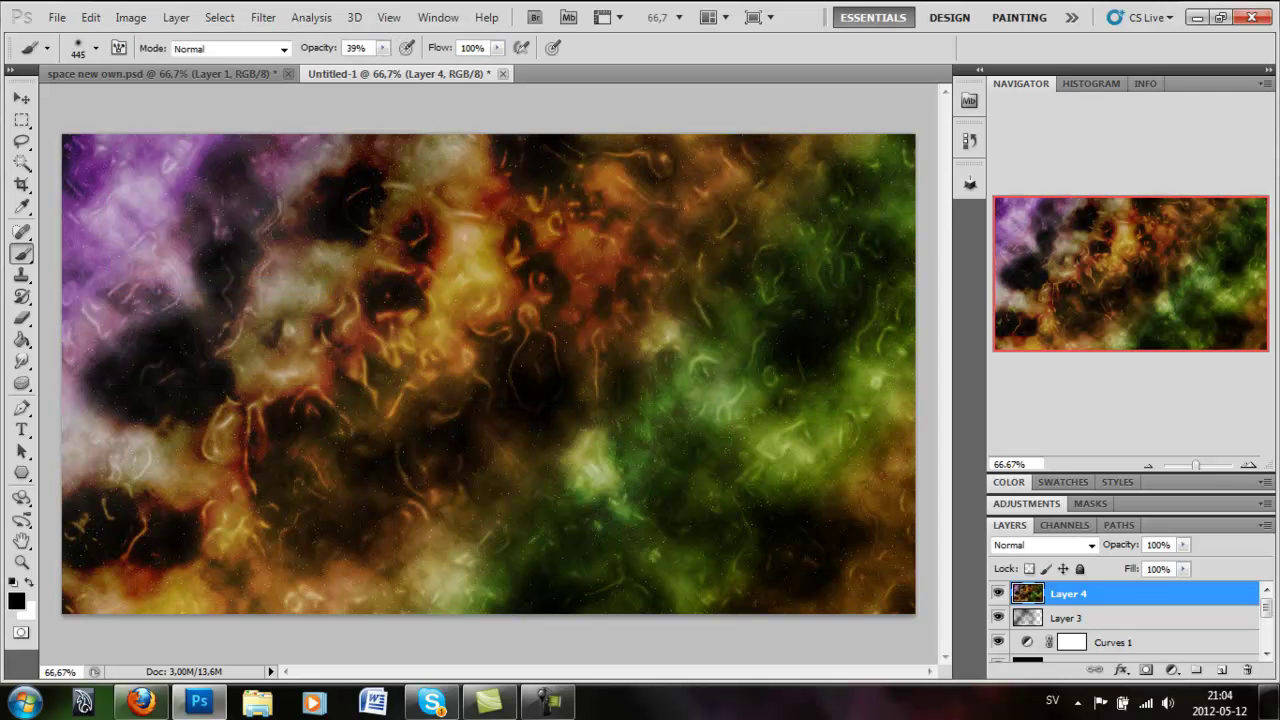
left_click(263, 17)
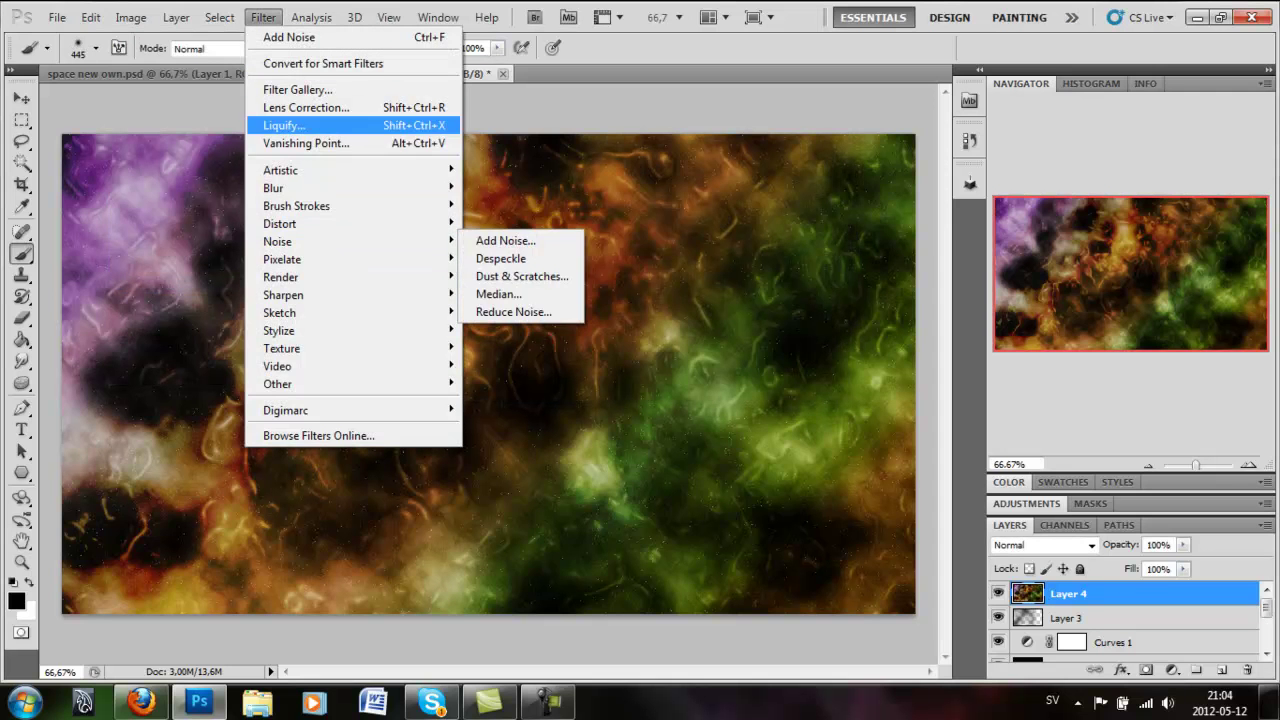
left_click(290, 131)
Step: Twirl the nebula's centre-left, lower-middle and right green areas into spirals, redoing the first strokes
left_click(103, 92)
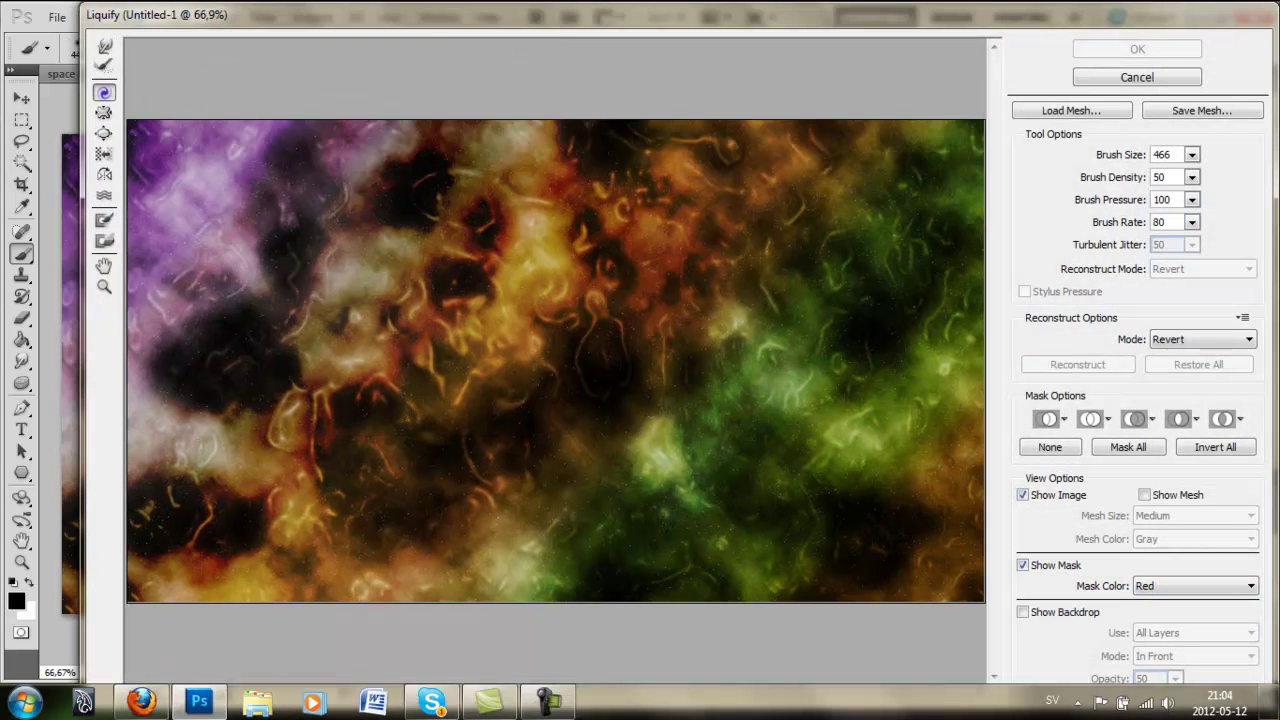
left_click_drag(405, 313, 480, 460)
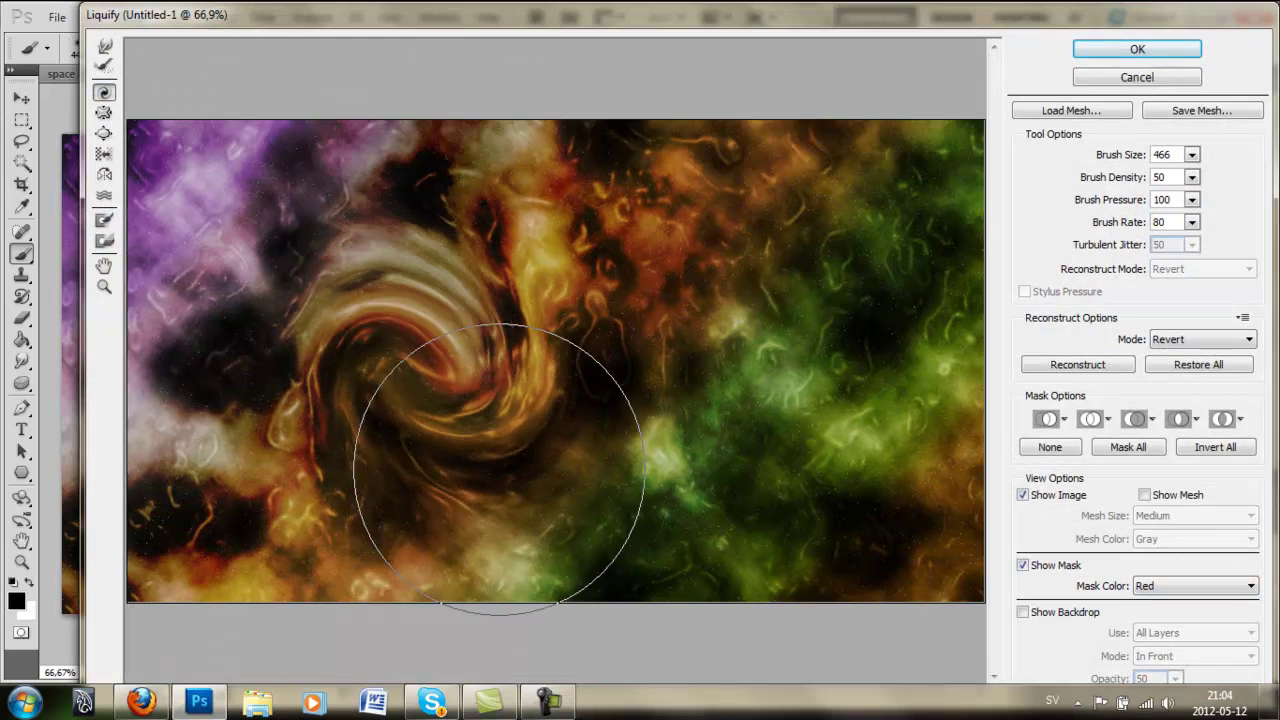
left_click_drag(371, 300, 380, 310)
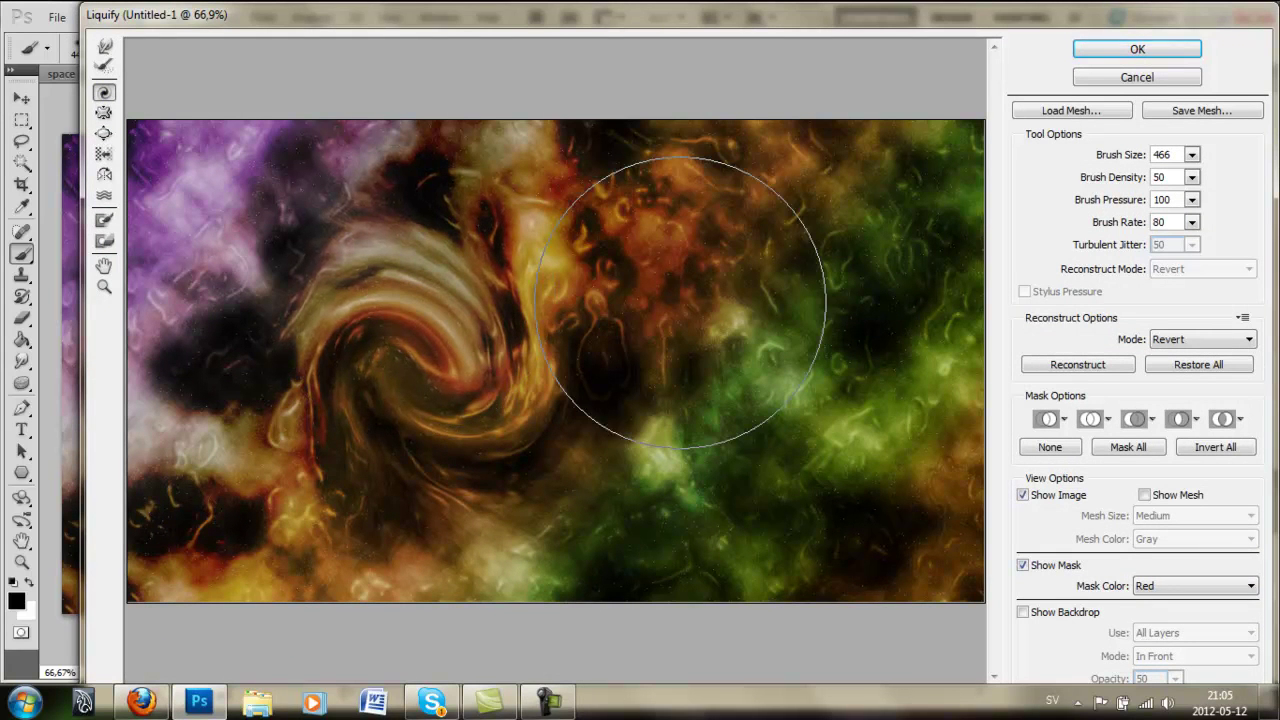
key("ctrl+alt+z")
key("ctrl+alt+z")
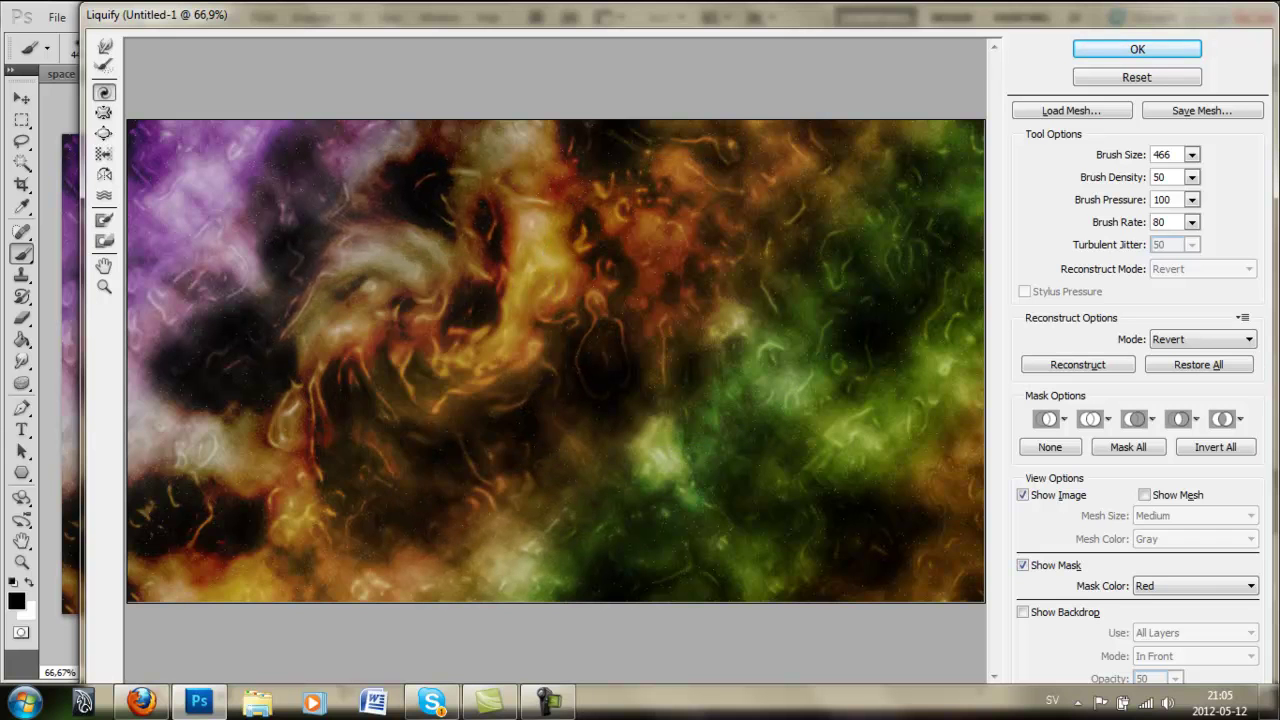
mouse_move(361, 412)
left_mouse_down()
mouse_move(311, 243)
mouse_move(325, 230)
left_mouse_up()
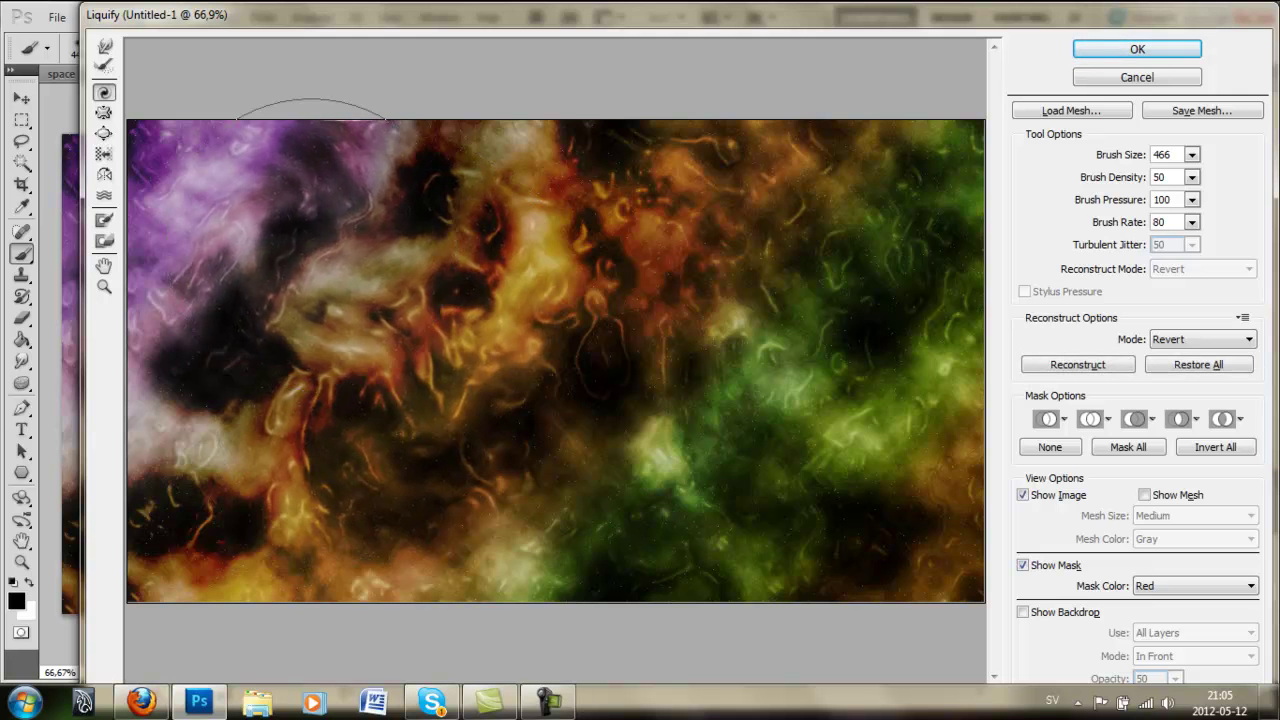
mouse_move(471, 429)
left_mouse_down()
mouse_move(500, 514)
mouse_move(780, 271)
mouse_move(585, 260)
left_mouse_up()
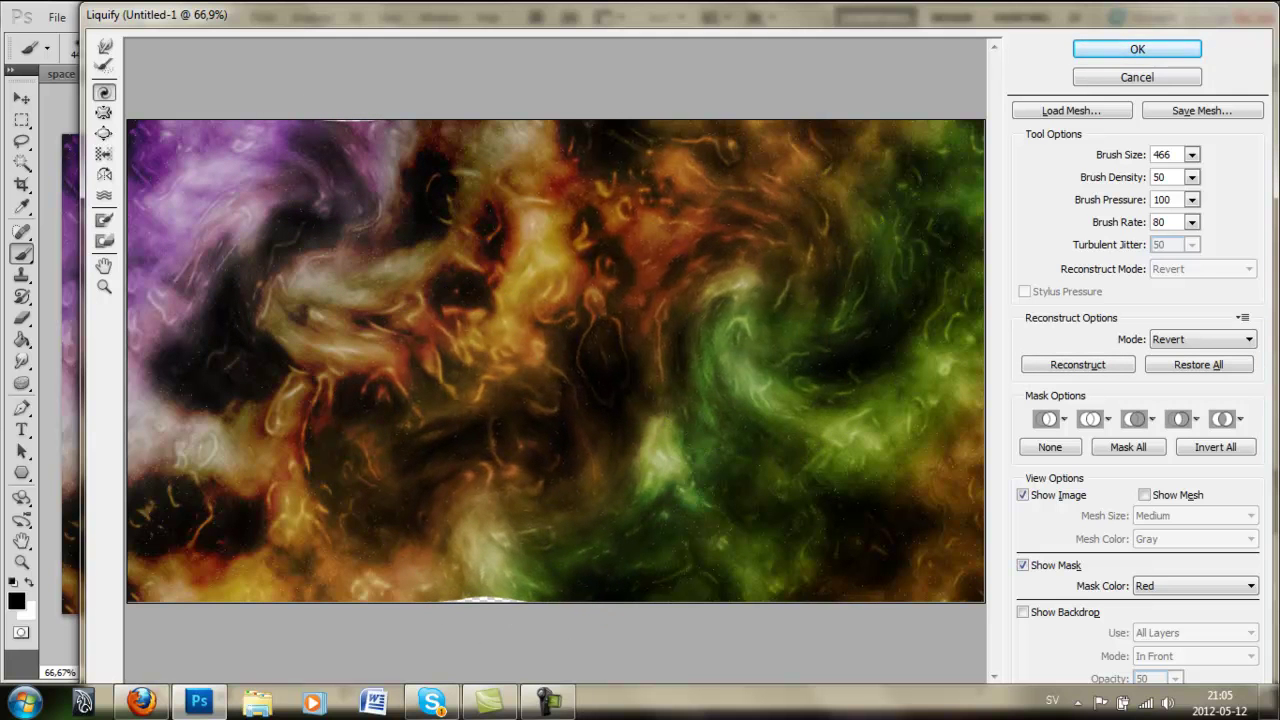
mouse_move(766, 520)
left_mouse_down()
mouse_move(898, 295)
mouse_move(860, 260)
left_mouse_up()
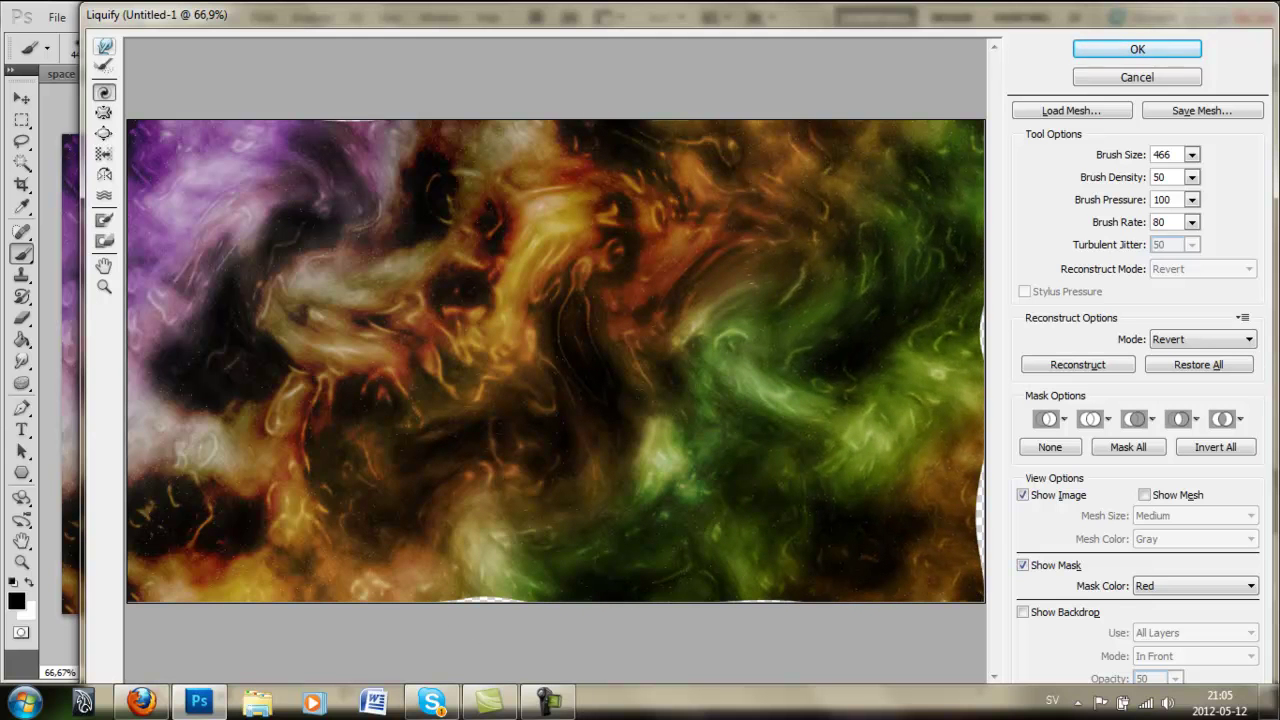
Step: Smear the nebula with Forward Warp, smooth the right-border gaps, and apply Liquify
key("w")
mouse_move(360, 400)
left_mouse_down()
mouse_move(220, 500)
mouse_move(450, 330)
mouse_move(560, 160)
mouse_move(700, 143)
left_mouse_up()
left_click_drag(500, 360, 460, 560)
mouse_move(460, 440)
left_mouse_down()
mouse_move(440, 330)
mouse_move(510, 490)
left_mouse_up()
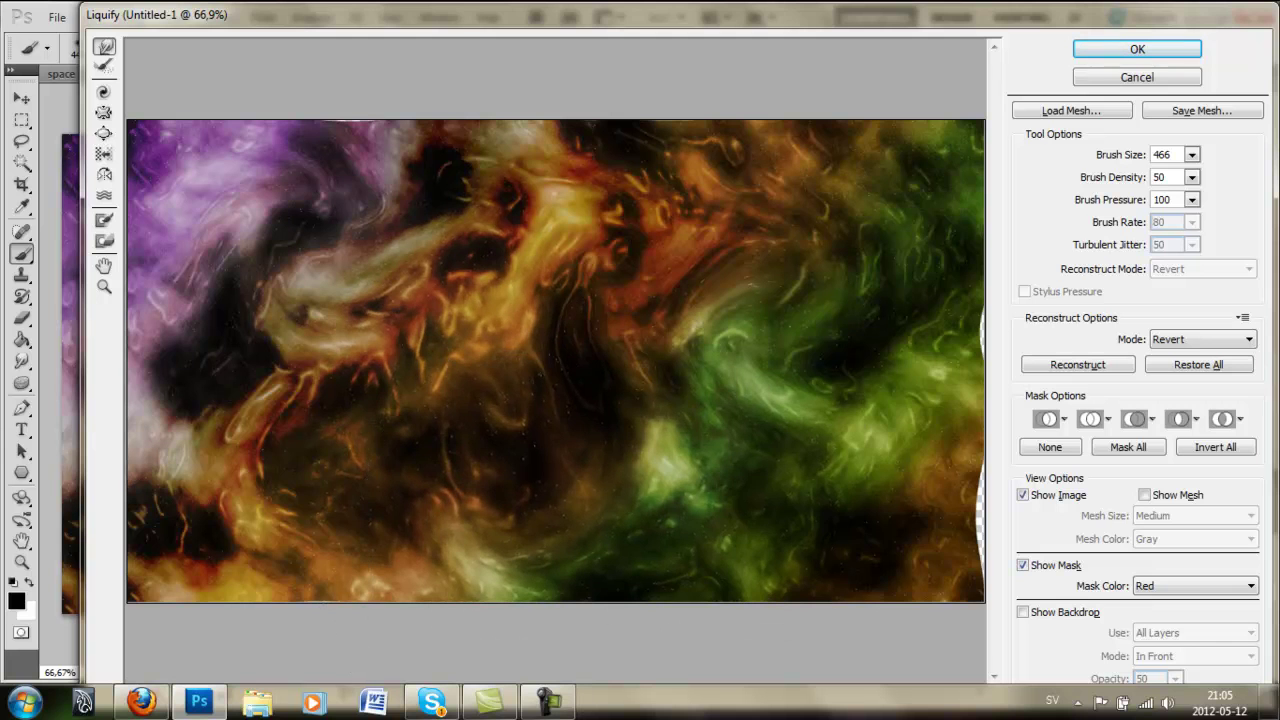
left_click_drag(950, 500, 1005, 570)
left_click_drag(940, 420, 940, 280)
left_click_drag(935, 540, 900, 570)
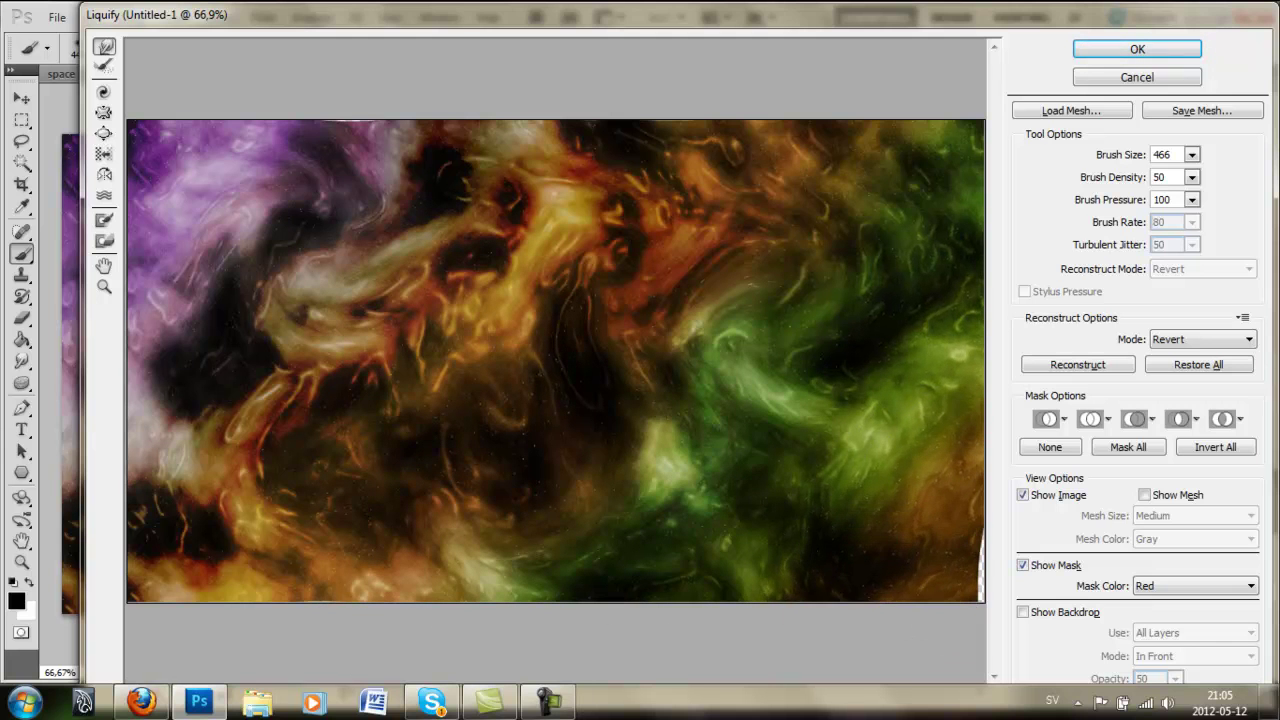
left_click_drag(760, 640, 814, 586)
left_click_drag(740, 600, 790, 600)
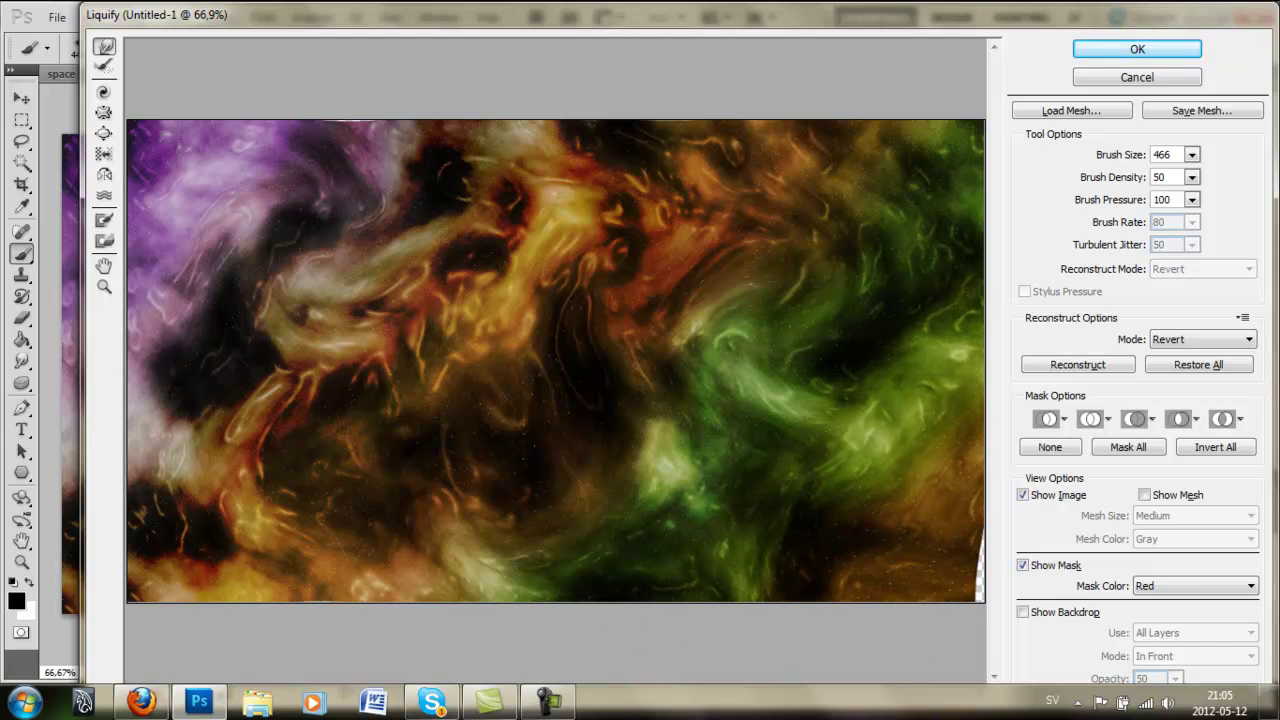
left_click_drag(900, 500, 960, 560)
left_click_drag(860, 600, 880, 540)
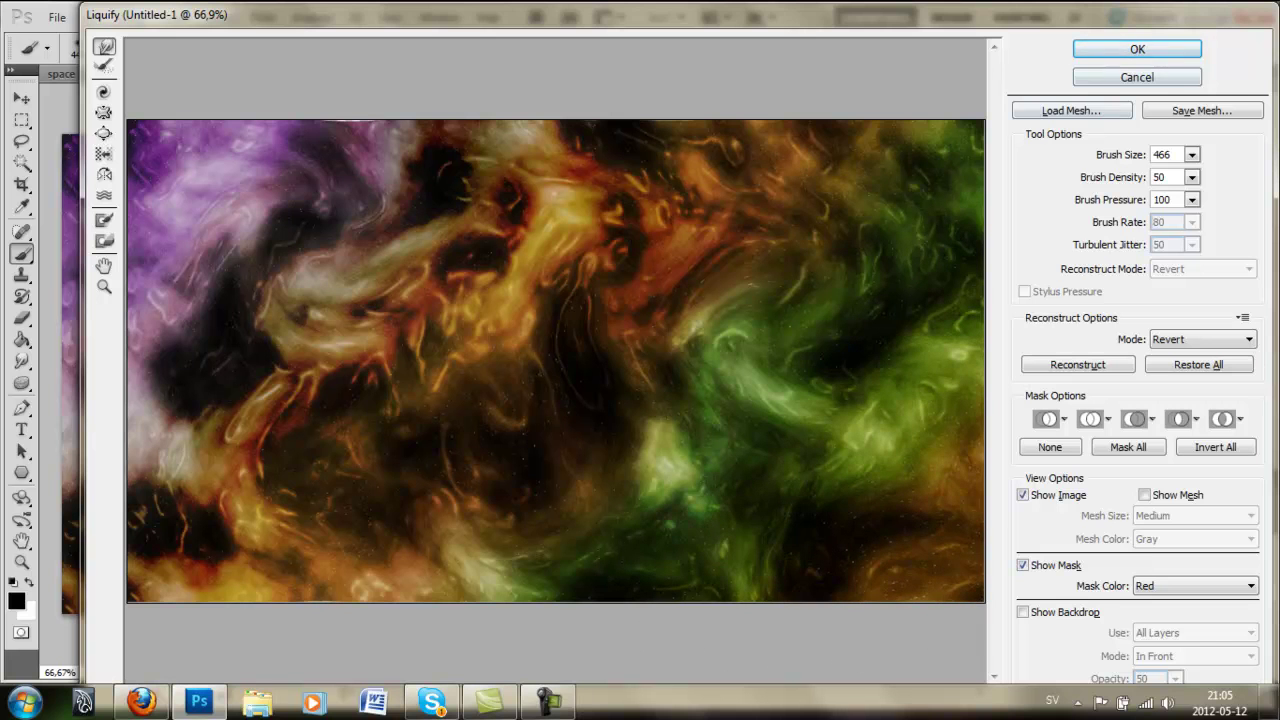
left_click(1137, 49)
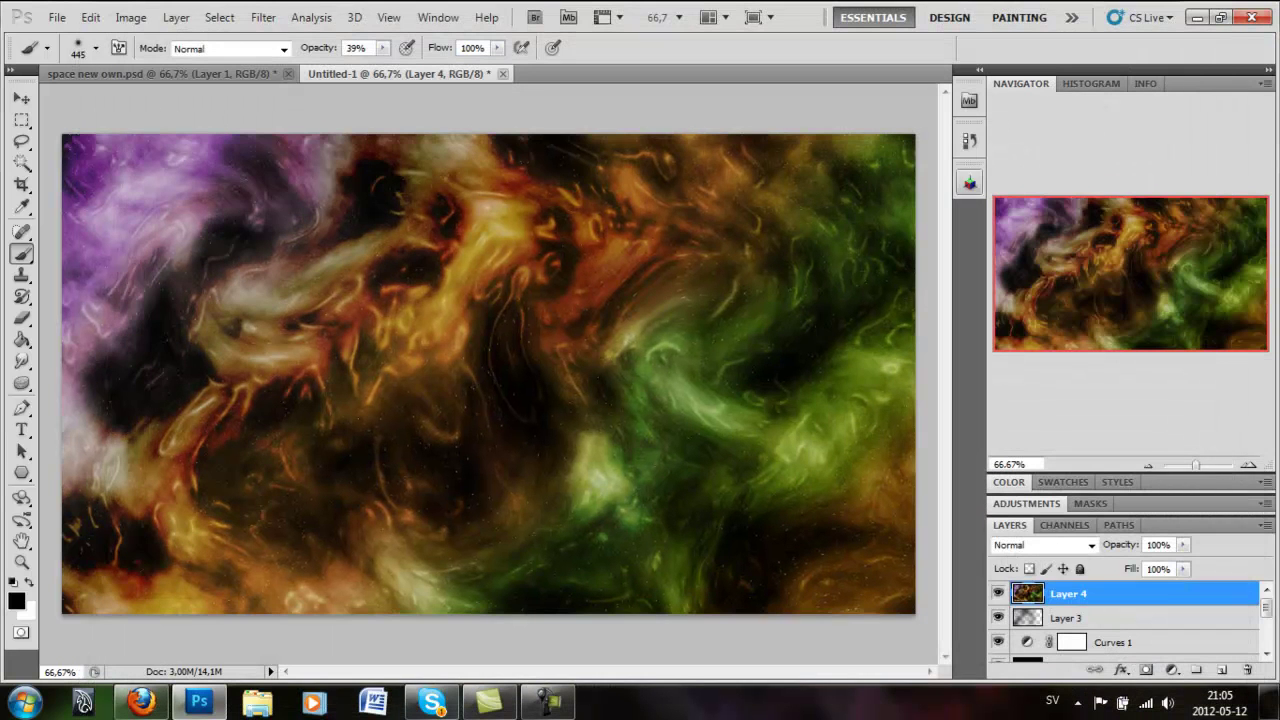
Step: Set Layer 4 to Color Dodge, lower Layer 0's fill to 34%, and reselect Layer 4
left_click(1045, 545)
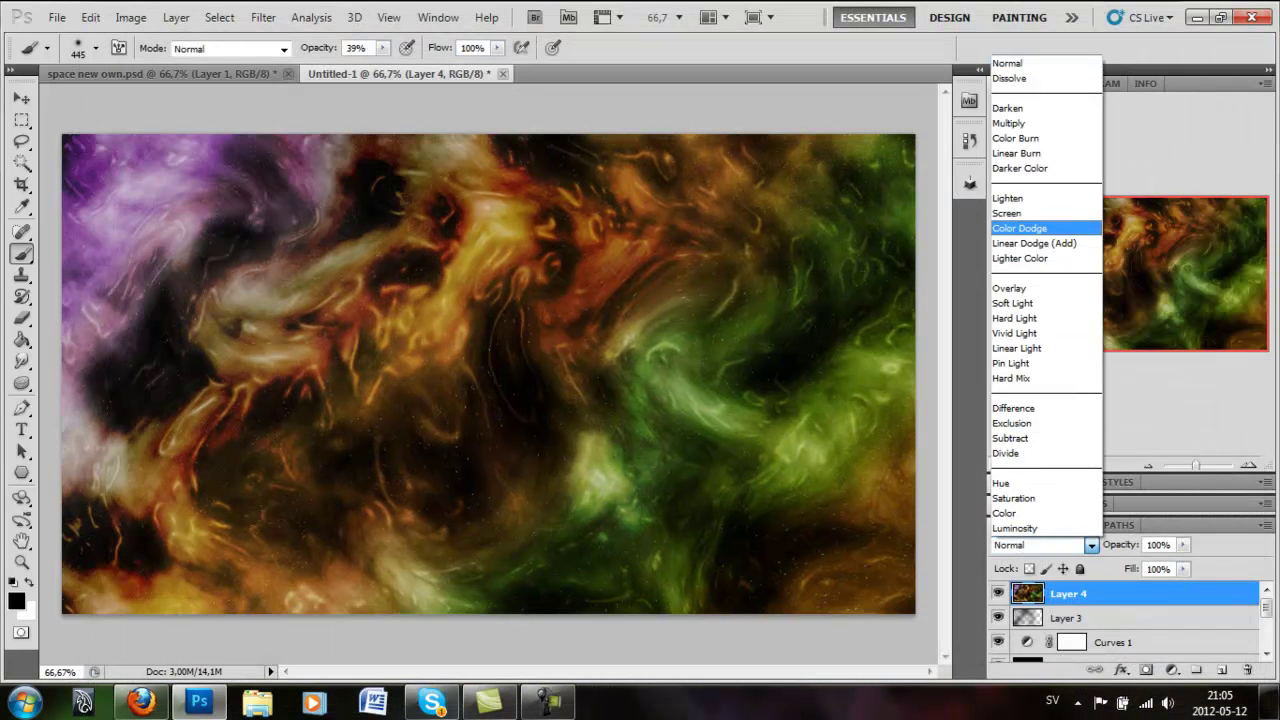
key("Return")
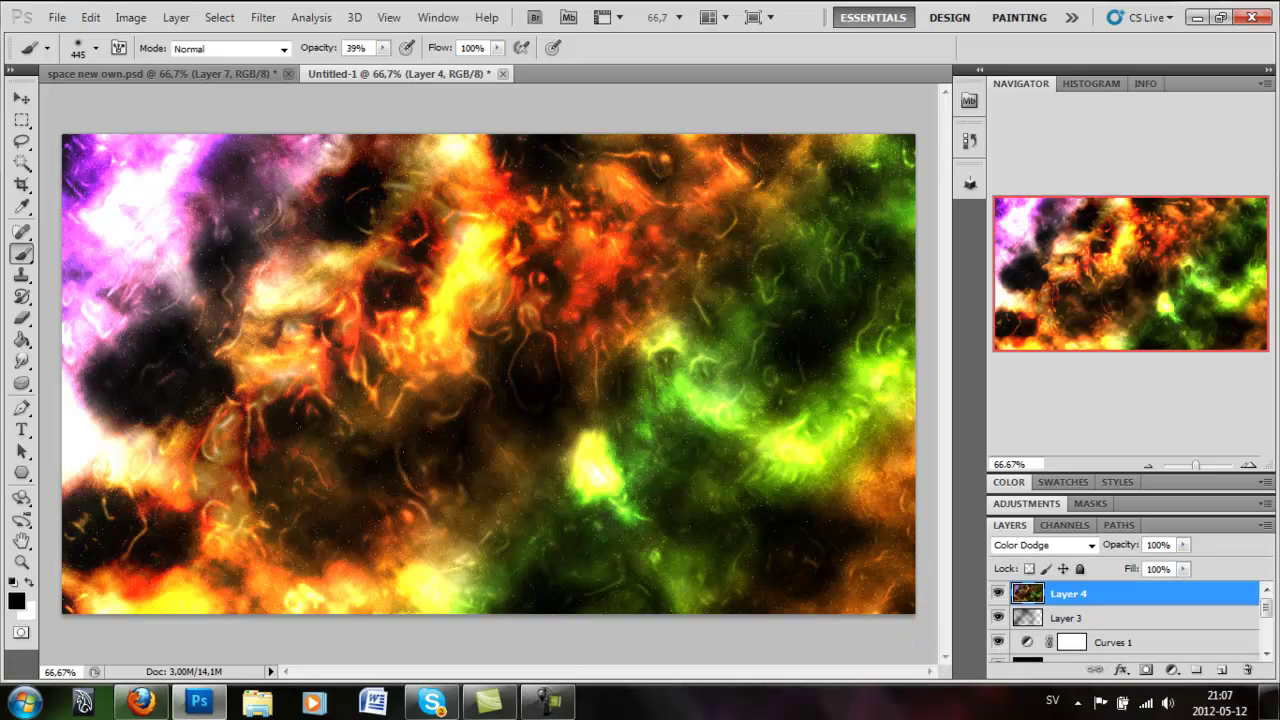
key("alt+shift+bracketleft")
left_click_drag(1183, 568, 1120, 588)
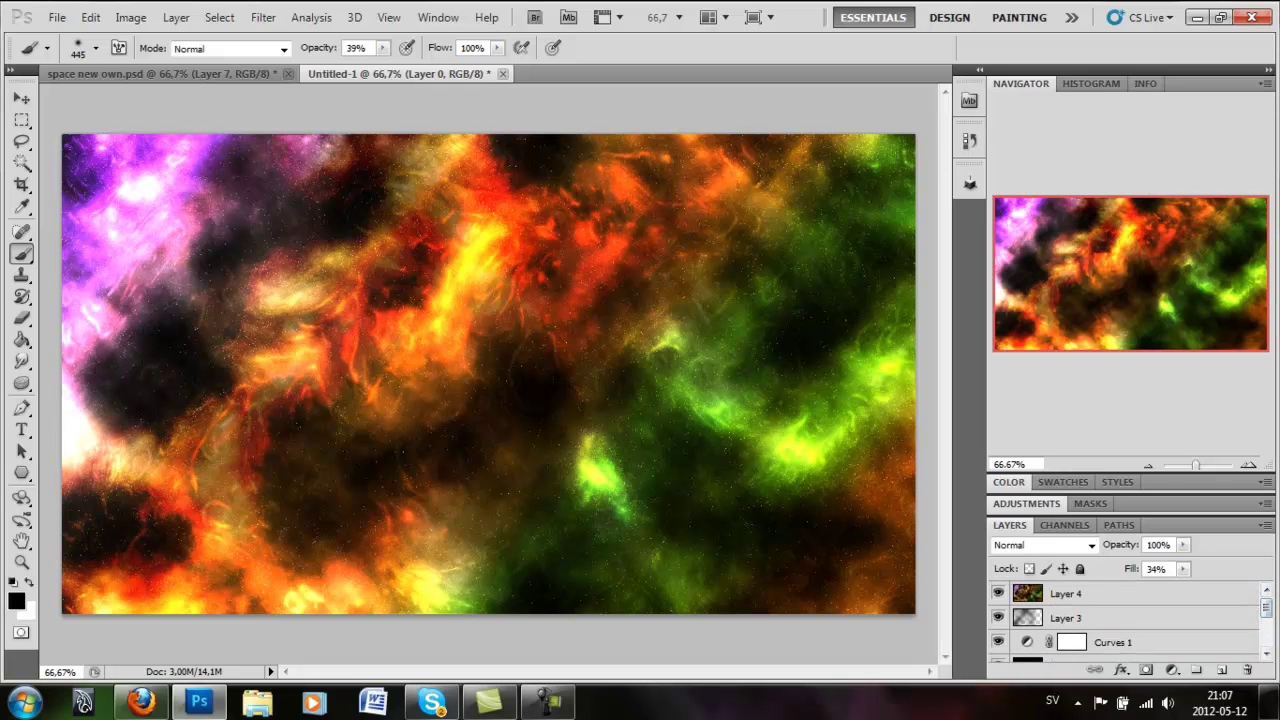
left_click(1100, 593)
Step: Add a new layer, Layer 5, set to Overlay blend mode
key("ctrl+shift+alt+n")
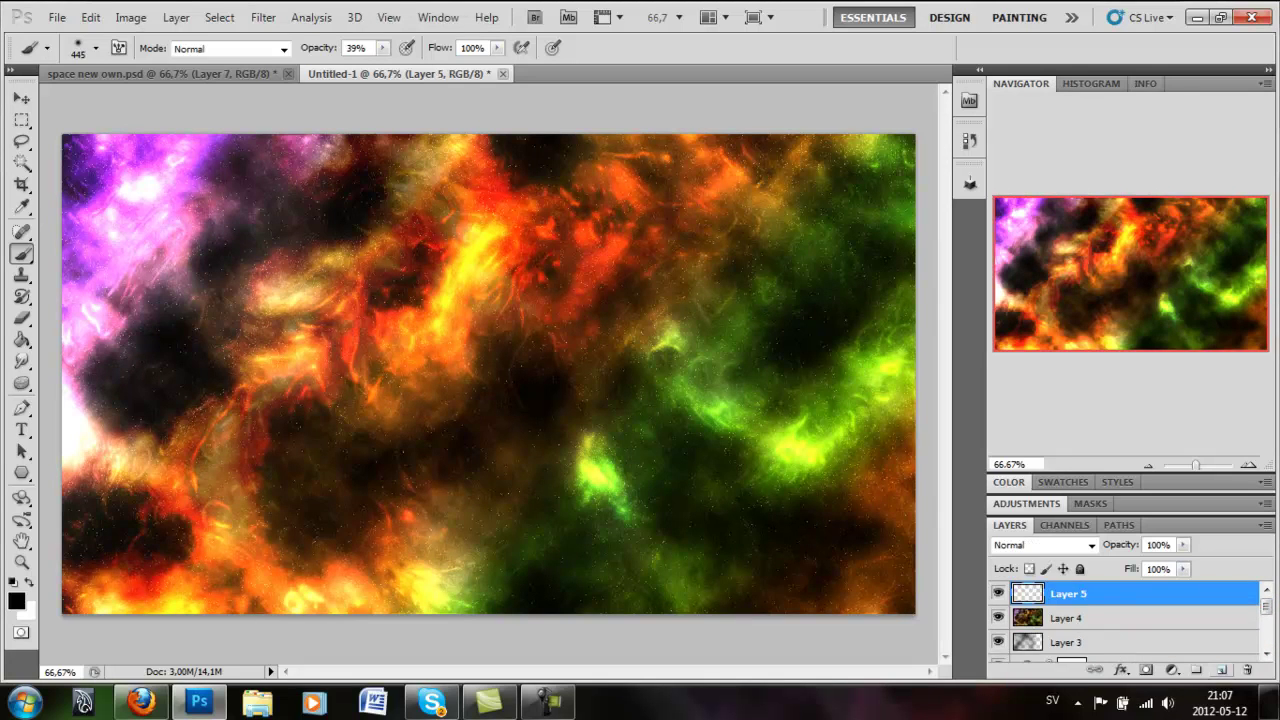
left_click(1090, 545)
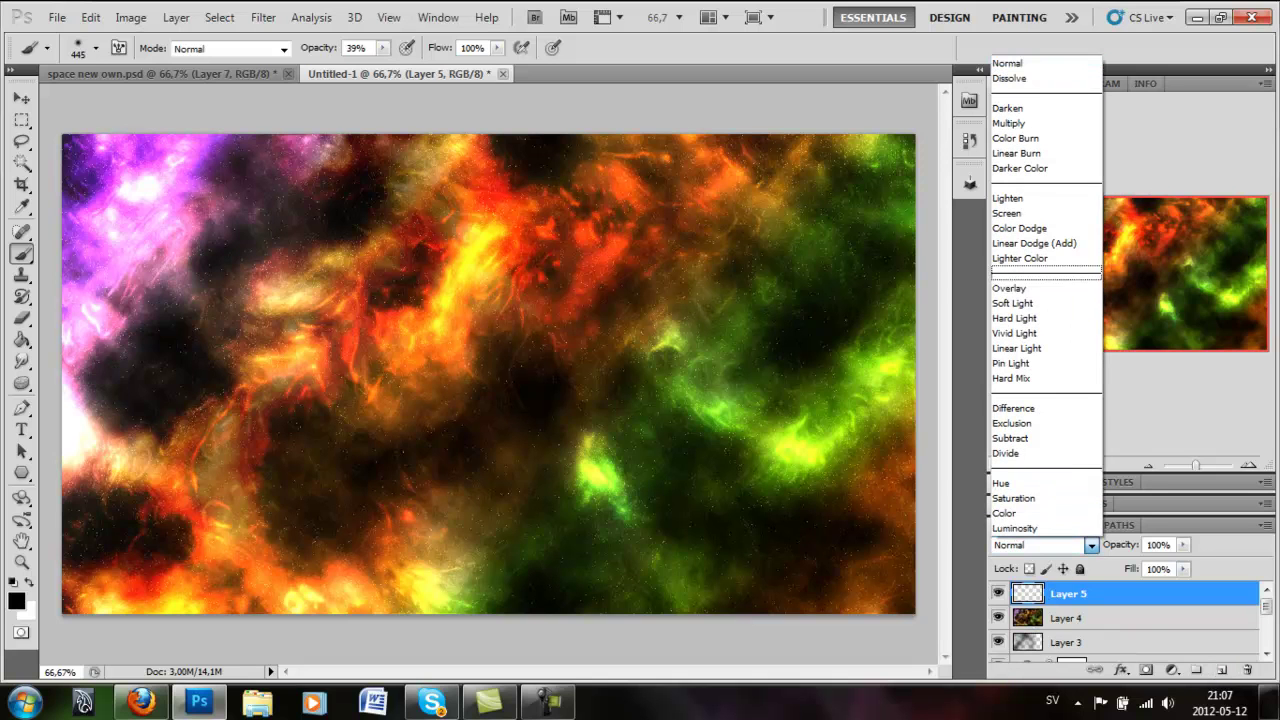
left_click(1009, 288)
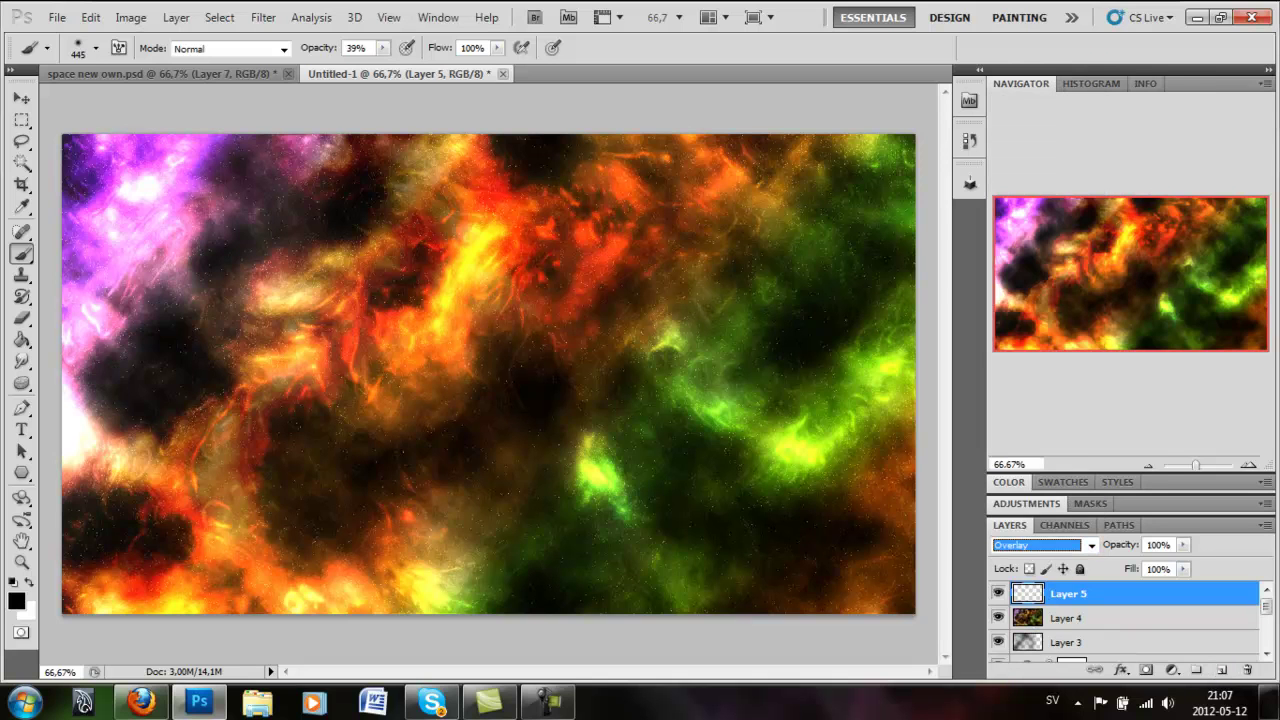
Step: Paint soft black over the left, lower, green right side and centre, then add Layer 6
mouse_move(230, 200)
left_mouse_down()
mouse_move(130, 210)
mouse_move(190, 470)
mouse_move(250, 530)
mouse_move(160, 580)
left_mouse_up()
mouse_move(400, 590)
left_mouse_down()
mouse_move(540, 520)
mouse_move(800, 330)
mouse_move(850, 180)
left_mouse_up()
left_click(395, 293)
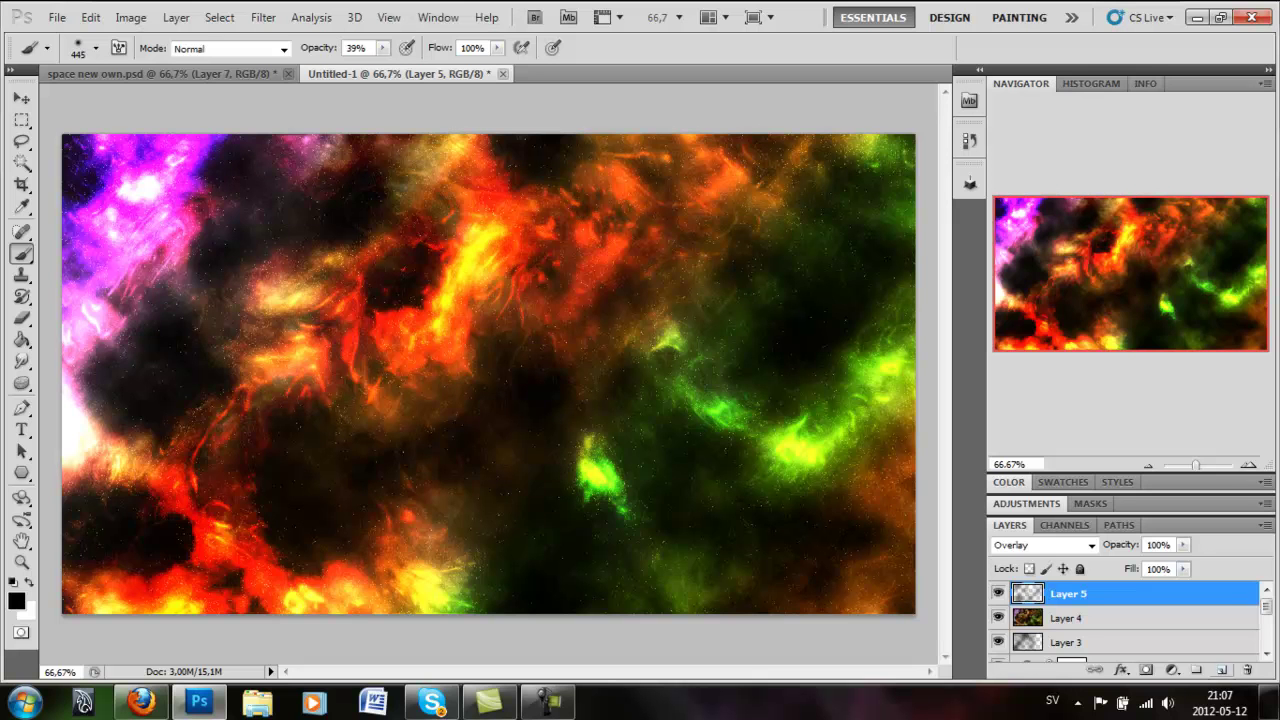
key("ctrl+shift+alt+n")
left_click(1026, 503)
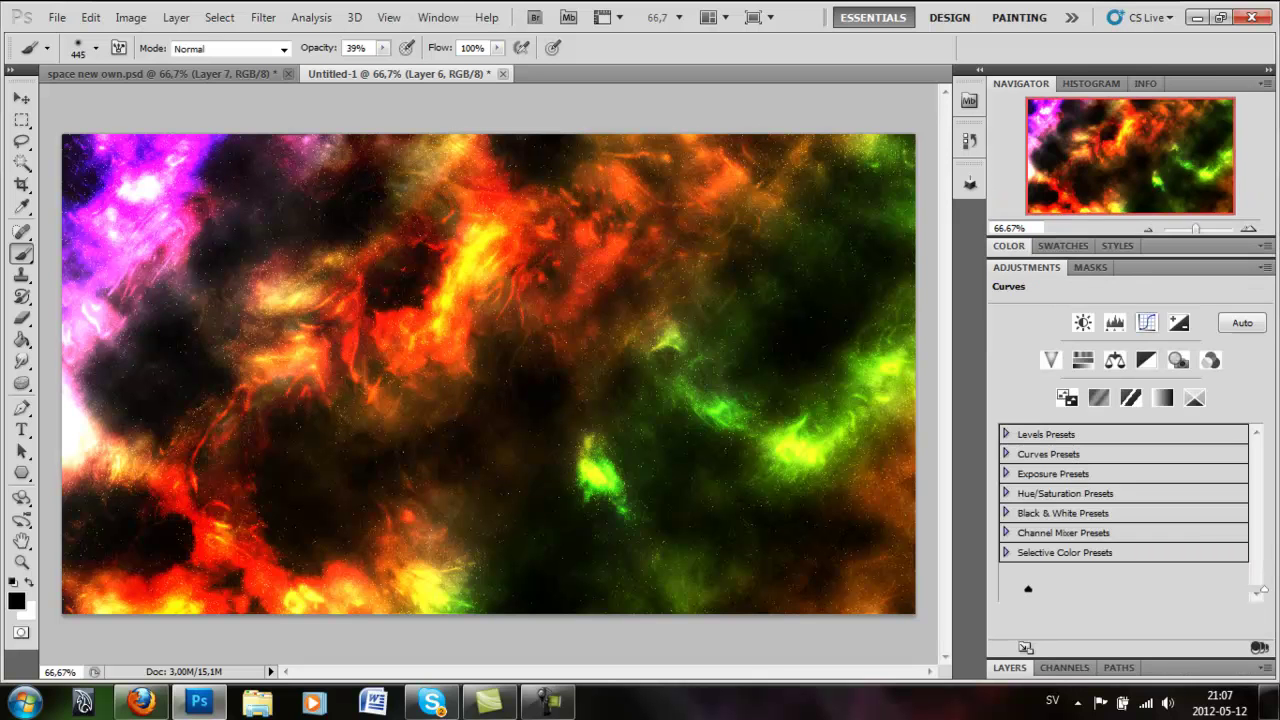
Step: Add a Curves 2 adjustment lowering shadows to black and tweaking highlights for more contrast
left_click(1150, 320)
left_click_drag(1089, 518, 1085, 539)
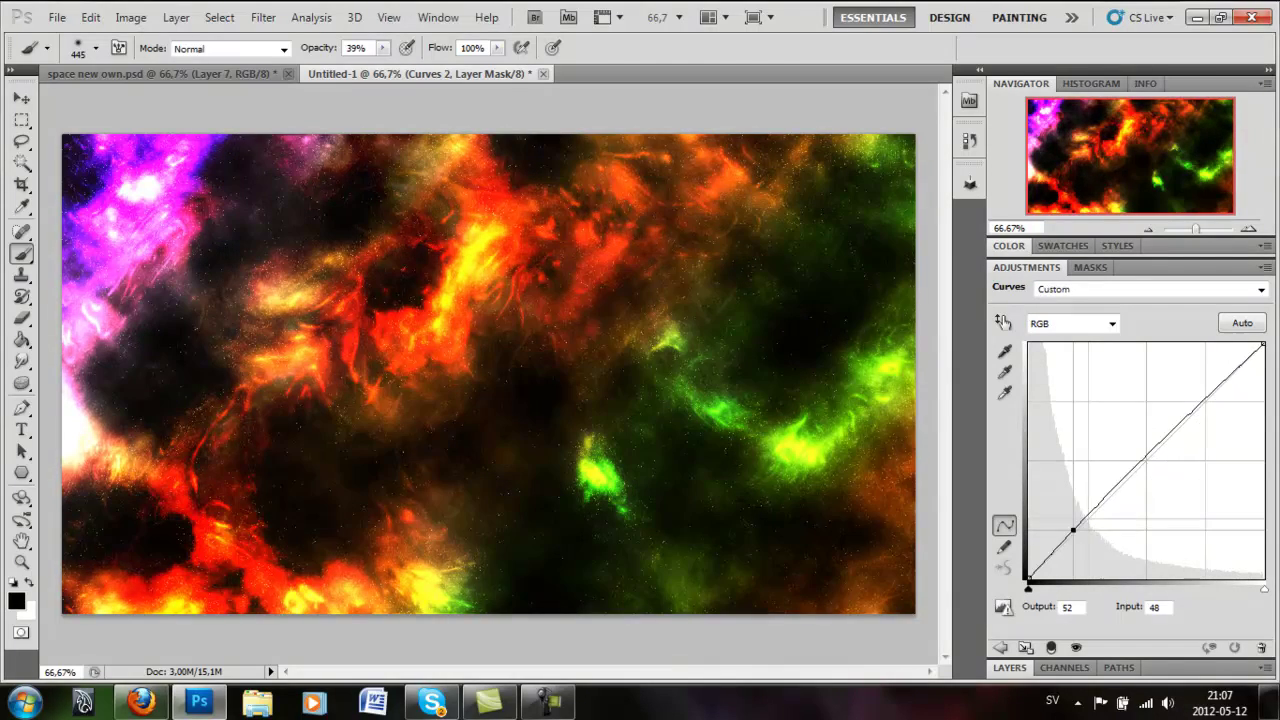
mouse_move(1191, 423)
left_mouse_down()
mouse_move(1191, 409)
mouse_move(1197, 421)
left_mouse_up()
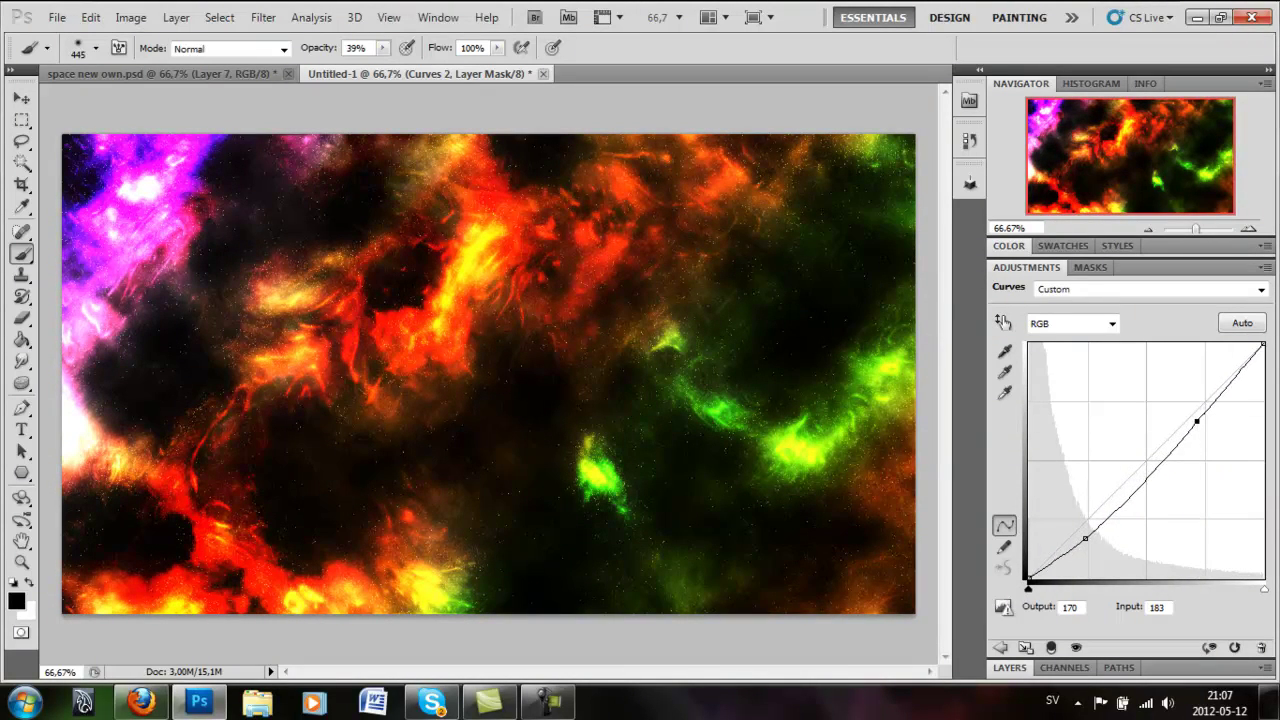
mouse_move(1058, 556)
left_mouse_down()
mouse_move(1056, 577)
mouse_move(1063, 560)
left_mouse_up()
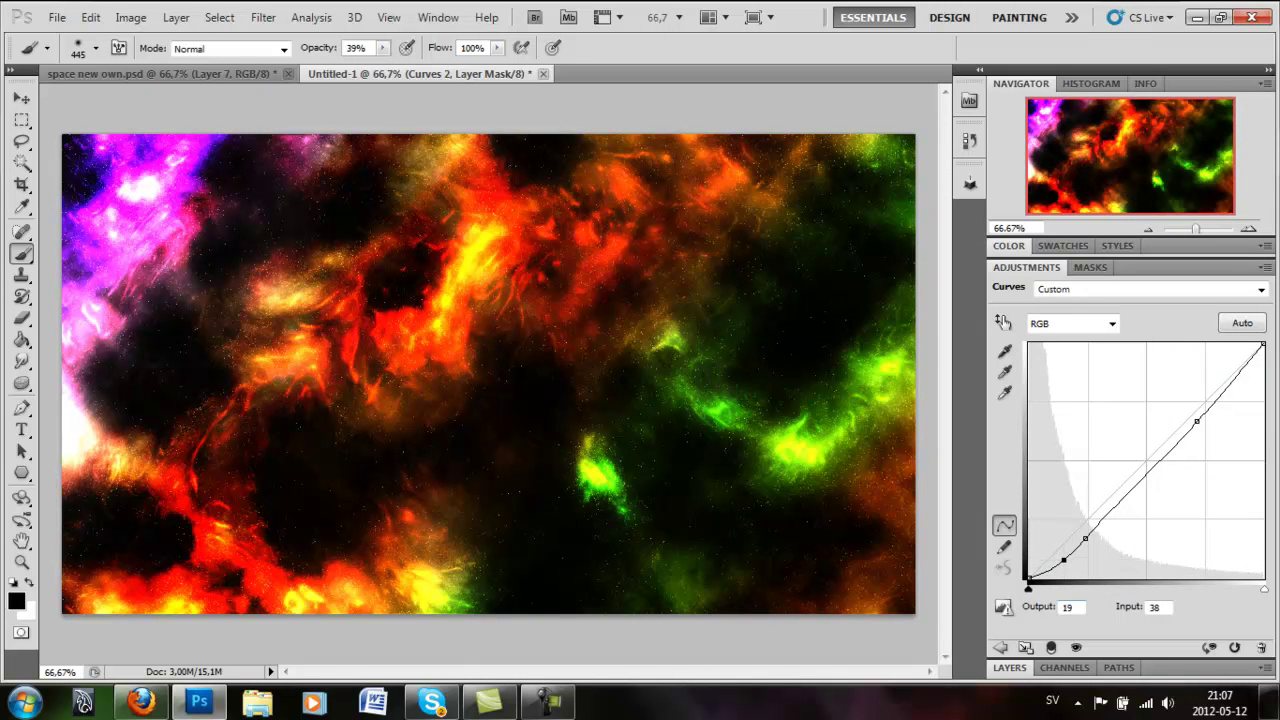
key("F7")
Step: On new Layer 7, paint soft black over the purple top-left, left-edge glow and bottom-right corner
key("ctrl+shift+alt+n")
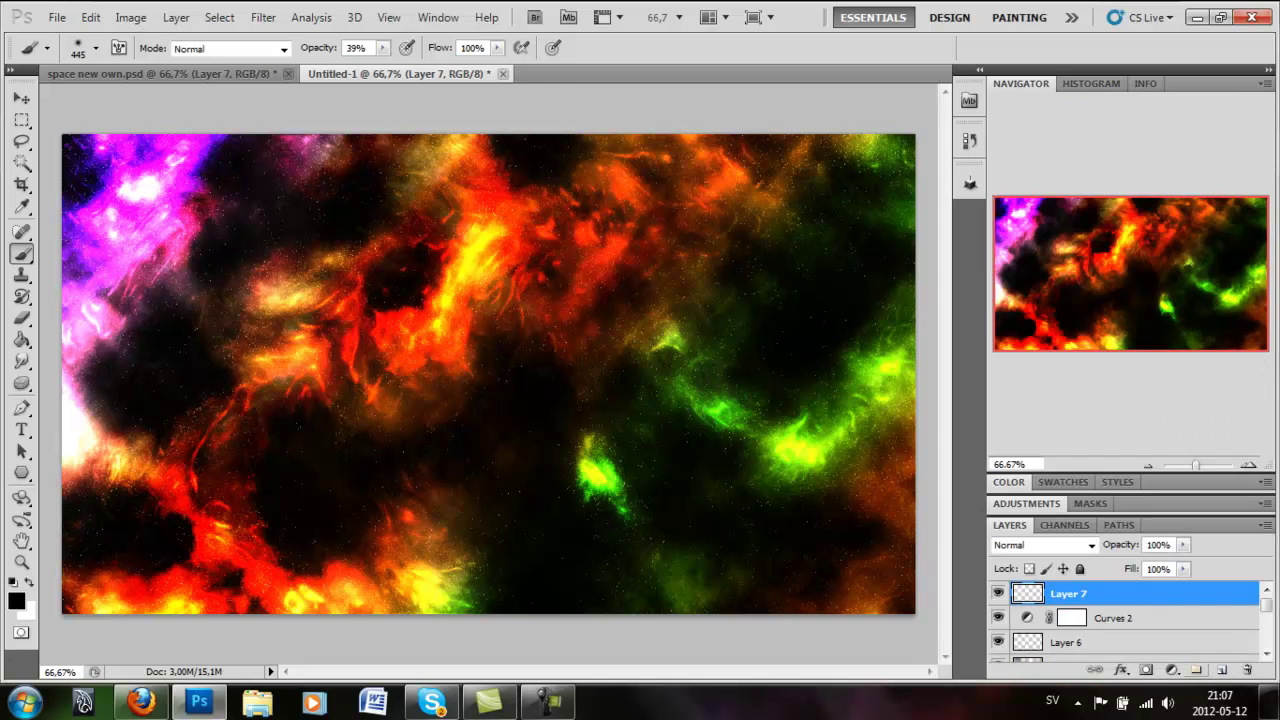
left_click_drag(180, 170, 110, 250)
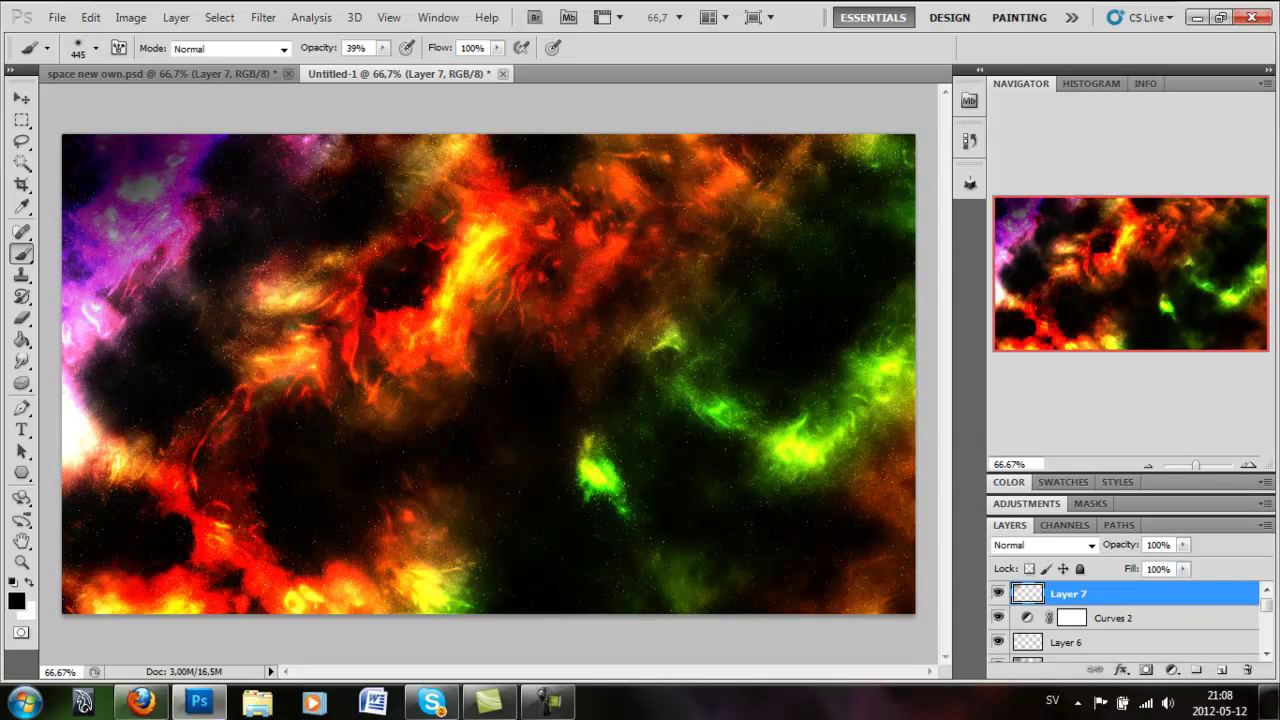
left_click(55, 420)
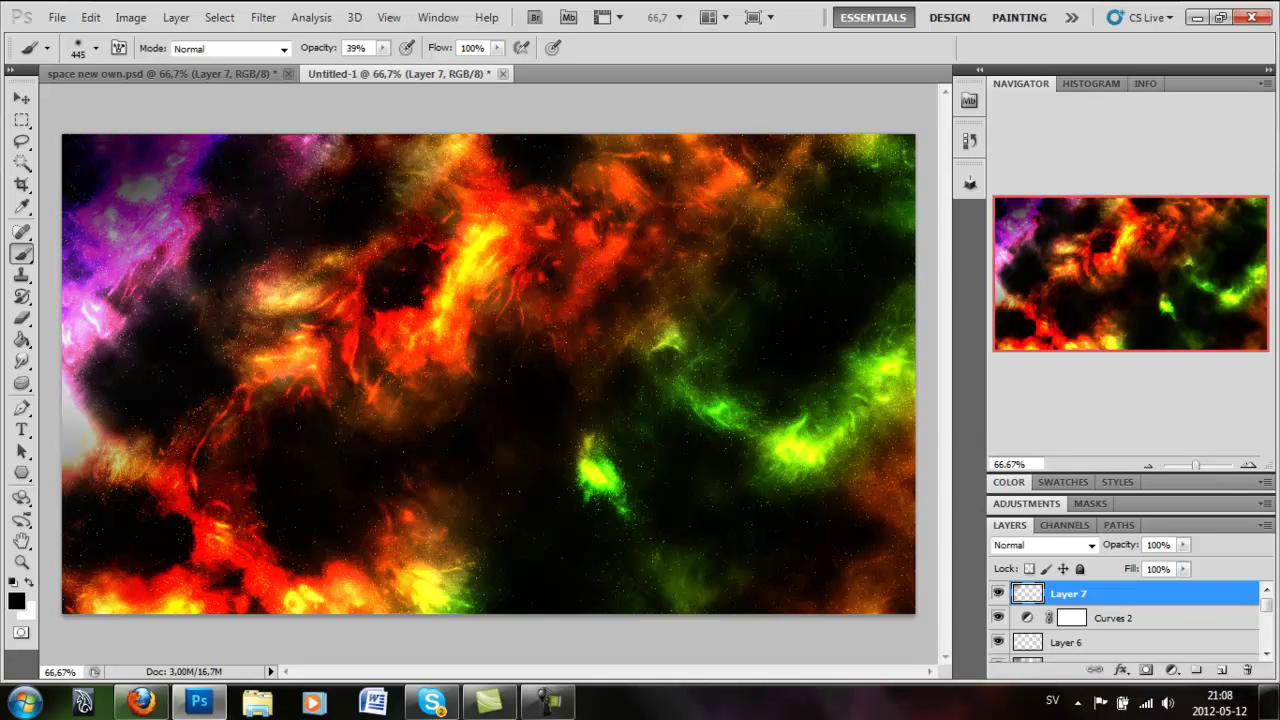
left_click_drag(925, 650, 915, 570)
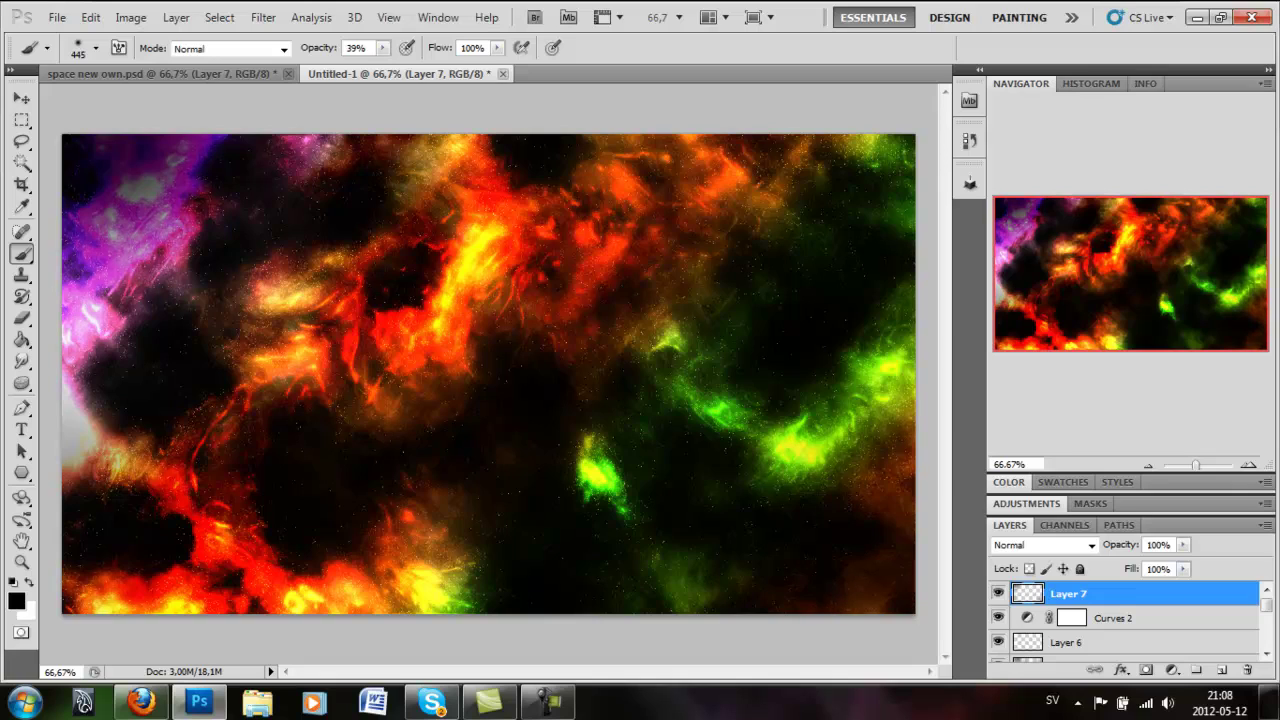